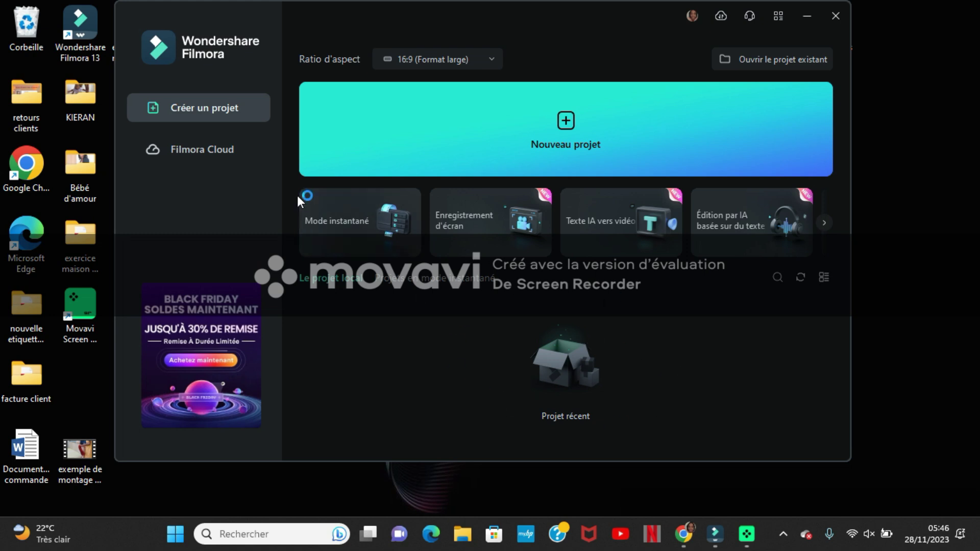
Step: Create a new project with the 16:9 (Format large) aspect ratio
left_click(201, 150)
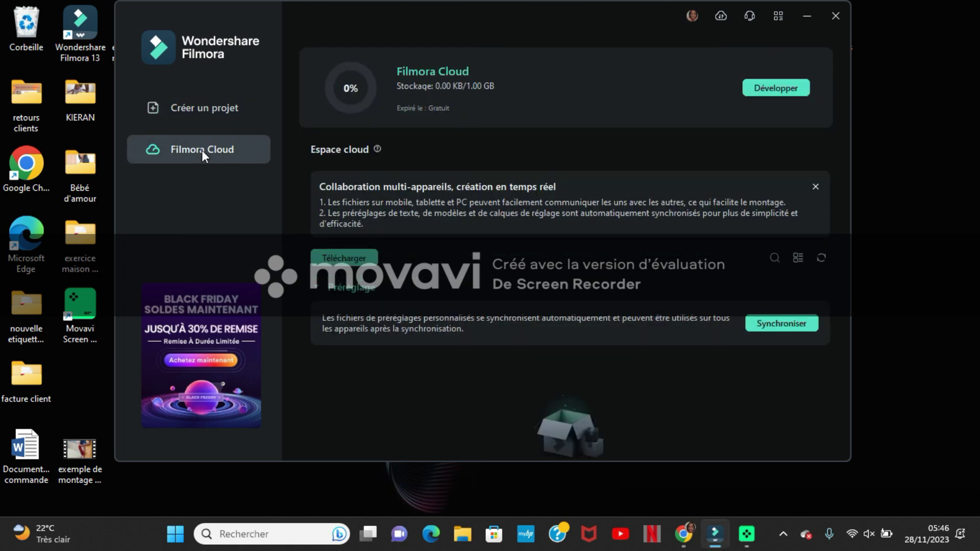
left_click(201, 107)
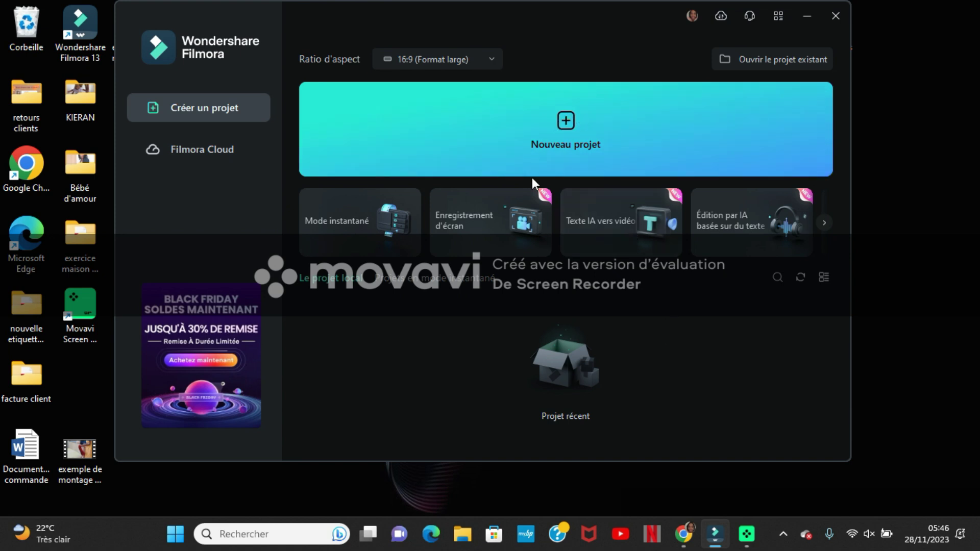
left_click(436, 60)
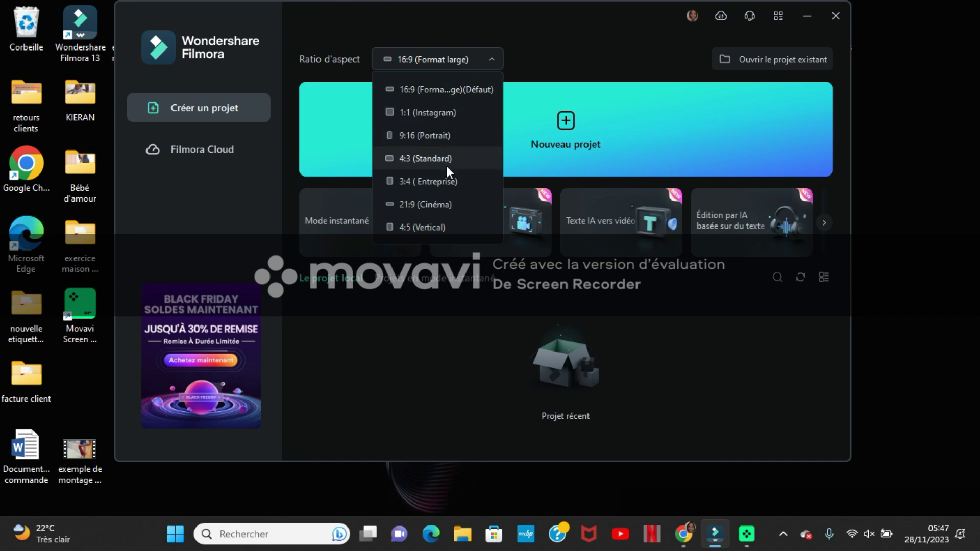
left_click(605, 139)
left_click(604, 140)
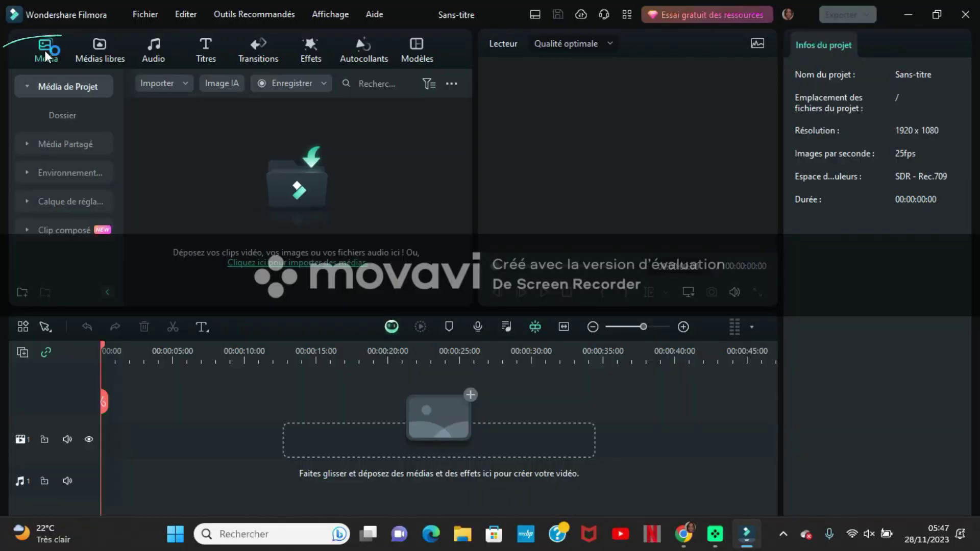
Step: Browse the stock media, audio, titles, transitions, effects, stickers and templates libraries, and preview the Présentation du jeu 02 template
left_click(46, 56)
left_click(108, 45)
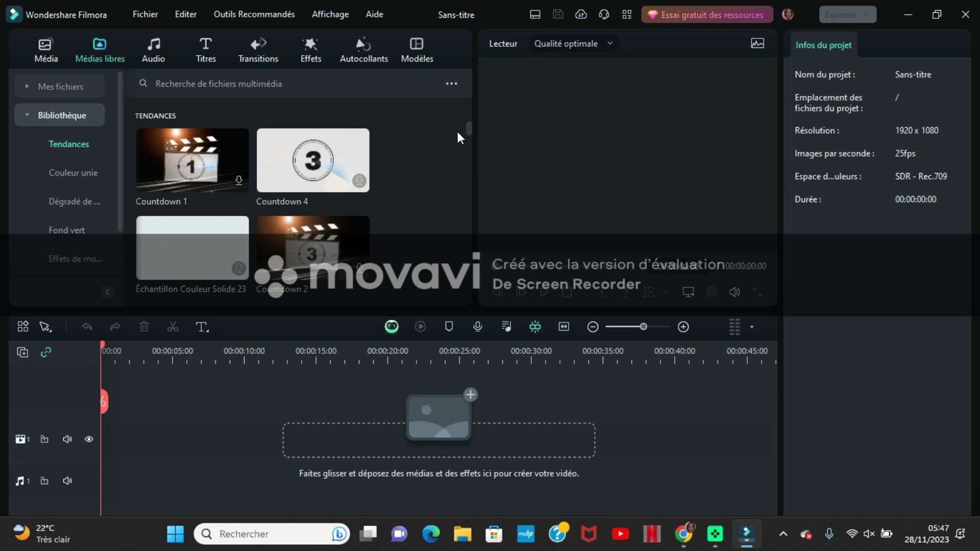
left_click_drag(467, 131, 467, 152)
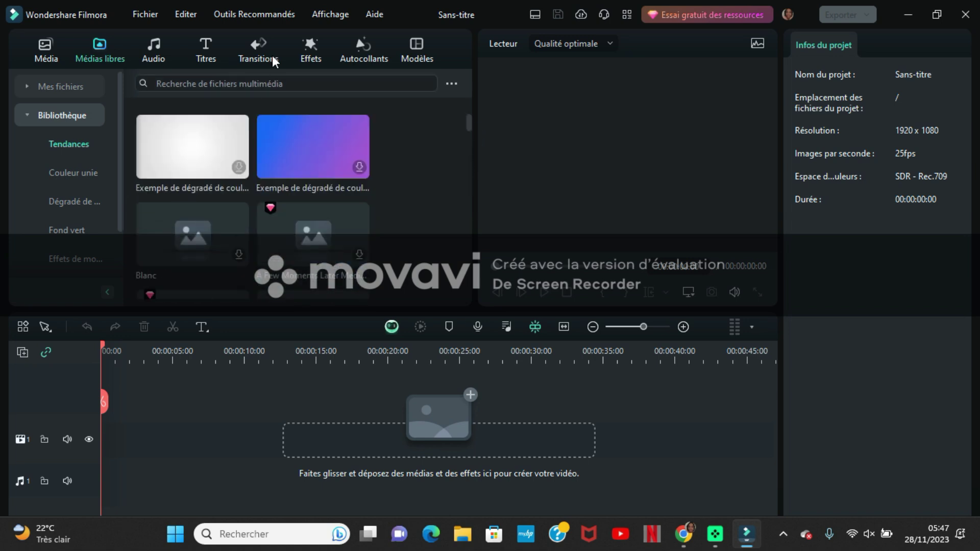
left_click(156, 58)
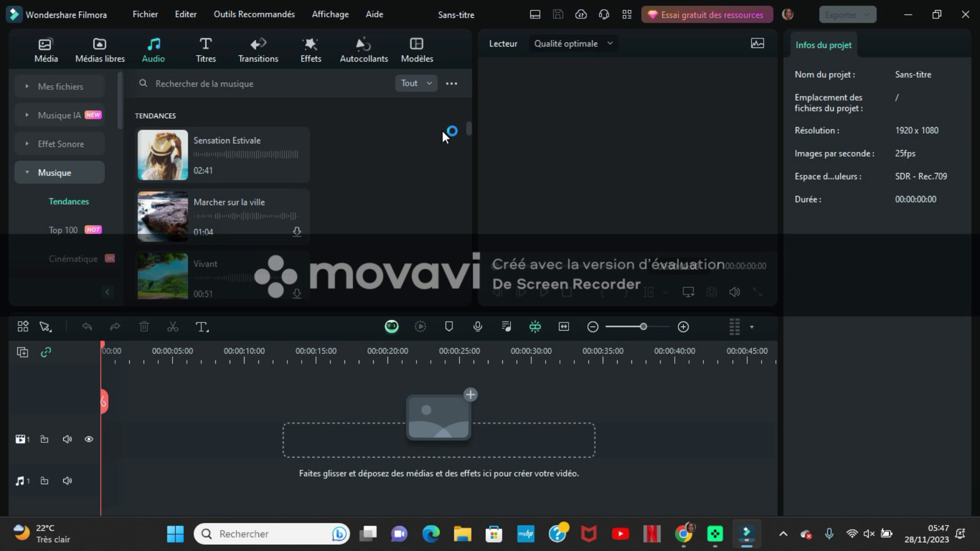
left_click_drag(470, 130, 470, 270)
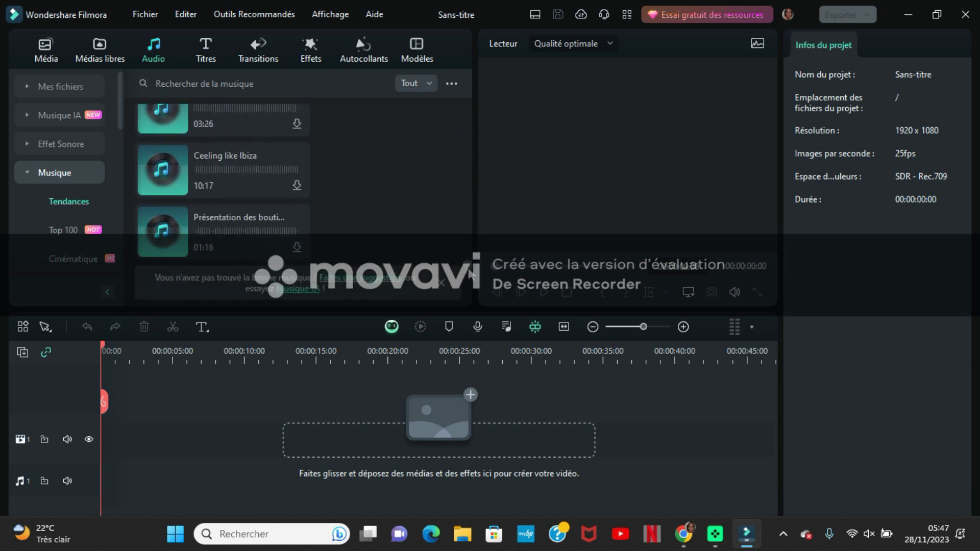
left_click(206, 54)
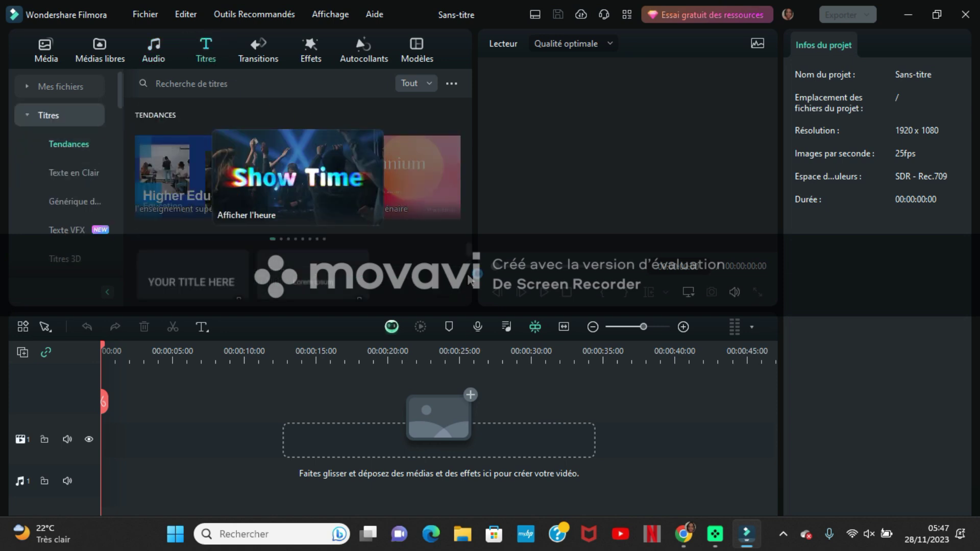
scroll(469, 279, "down", 3)
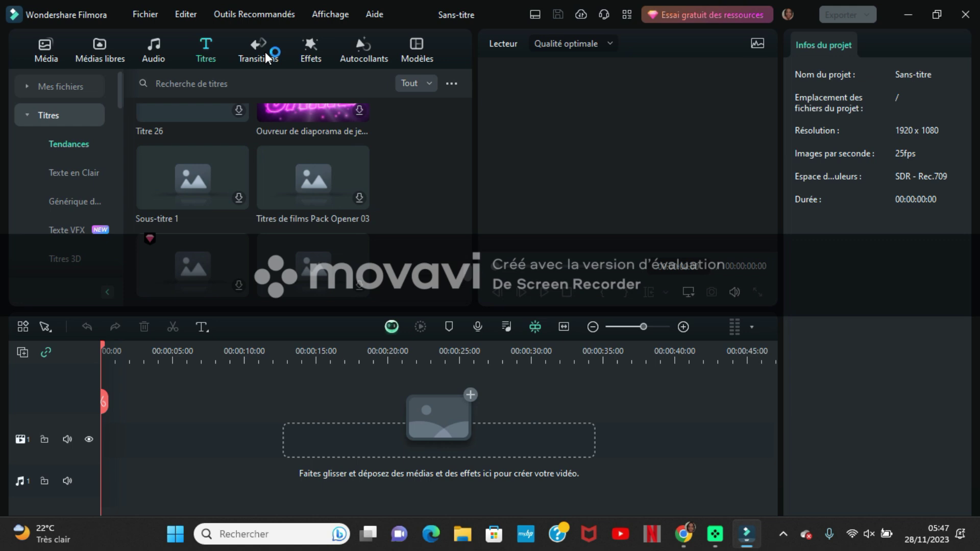
left_click(266, 53)
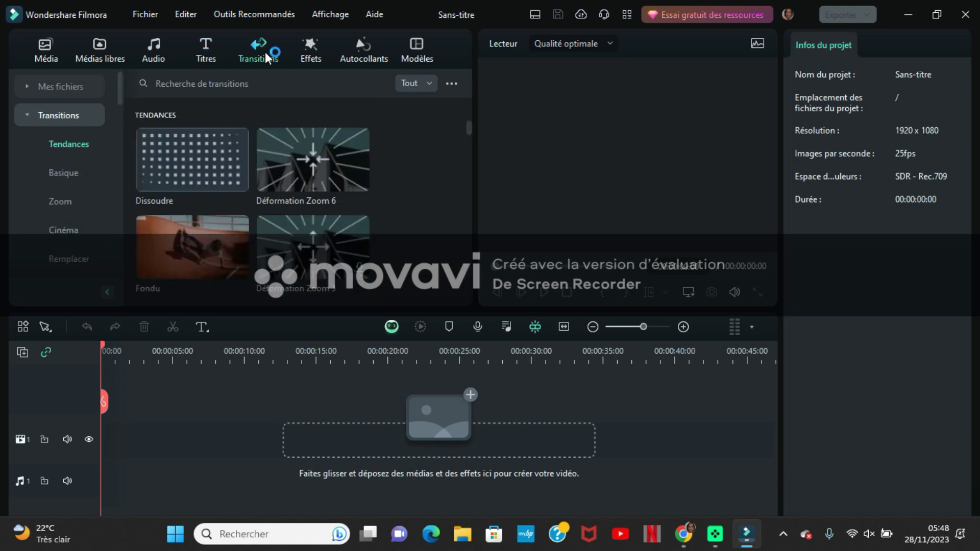
left_click(264, 51)
left_click(312, 48)
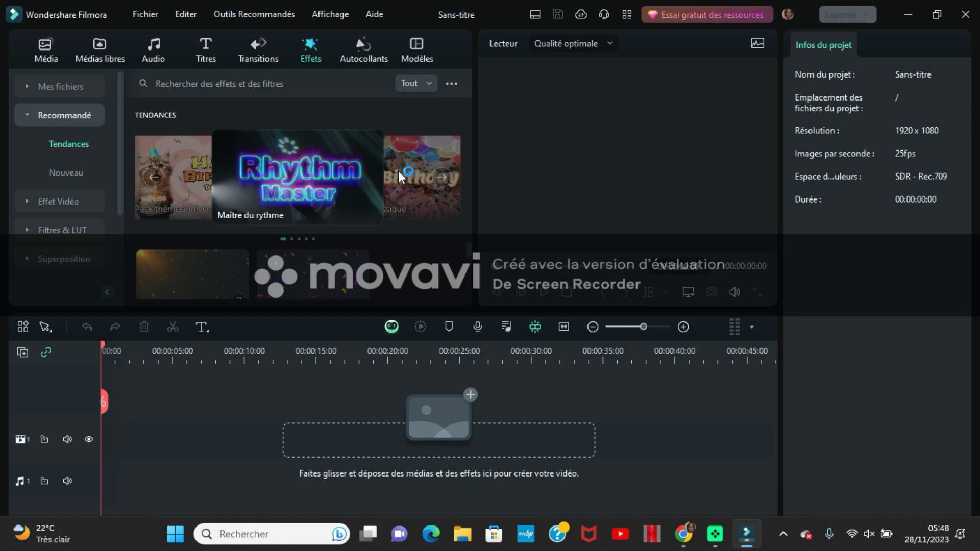
left_click(366, 54)
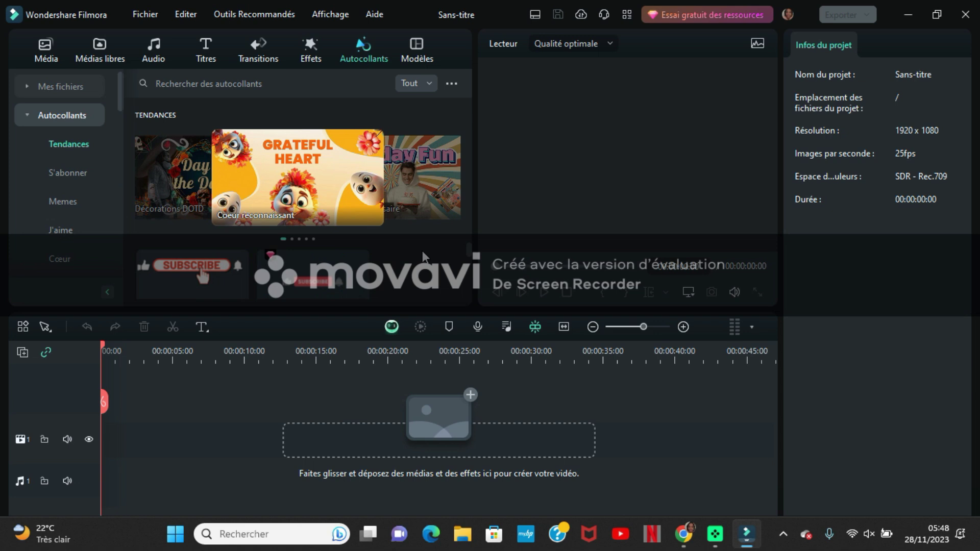
left_click(418, 46)
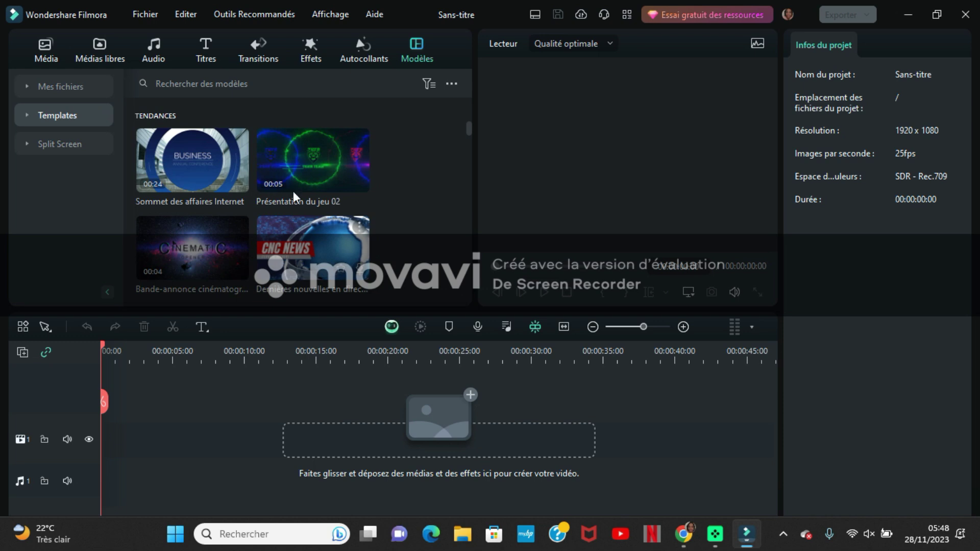
left_click(285, 161)
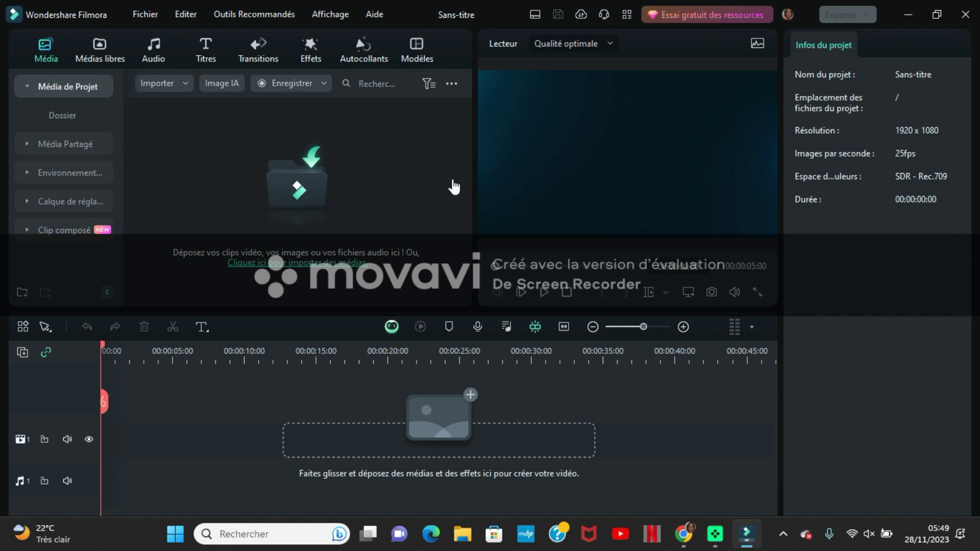
Step: Configure the project settings with a 1920x1080 (Full HD) resolution and a frame rate of 25 fps
left_click(145, 14)
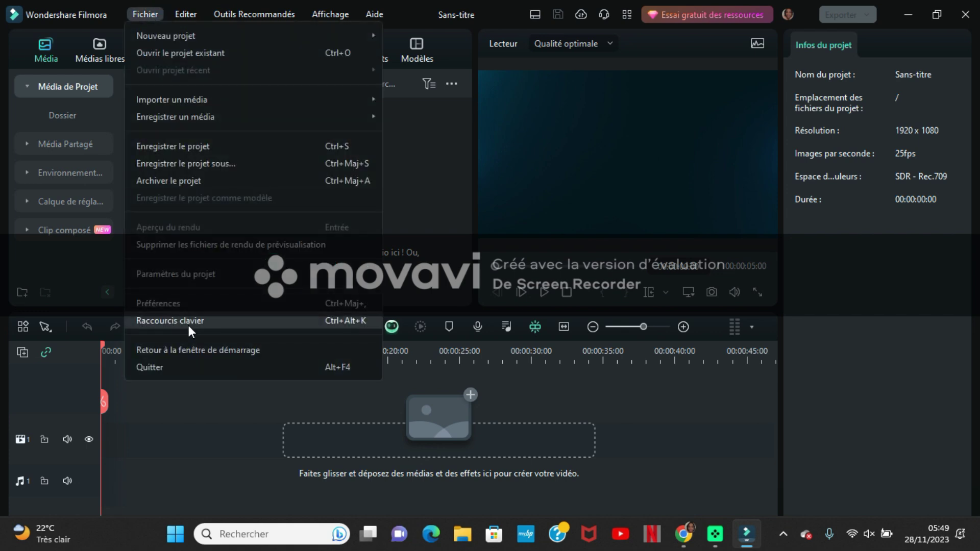
left_click(193, 275)
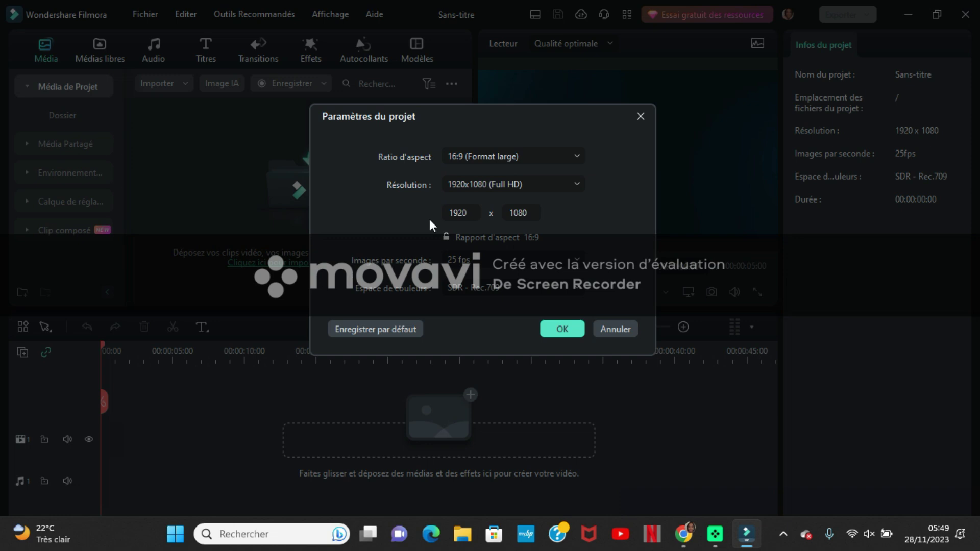
left_click(516, 185)
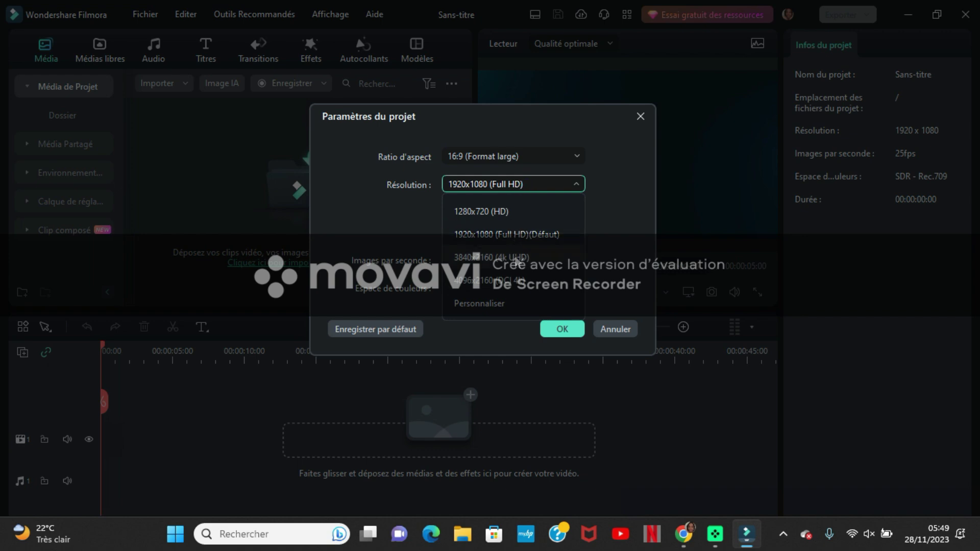
left_click(545, 238)
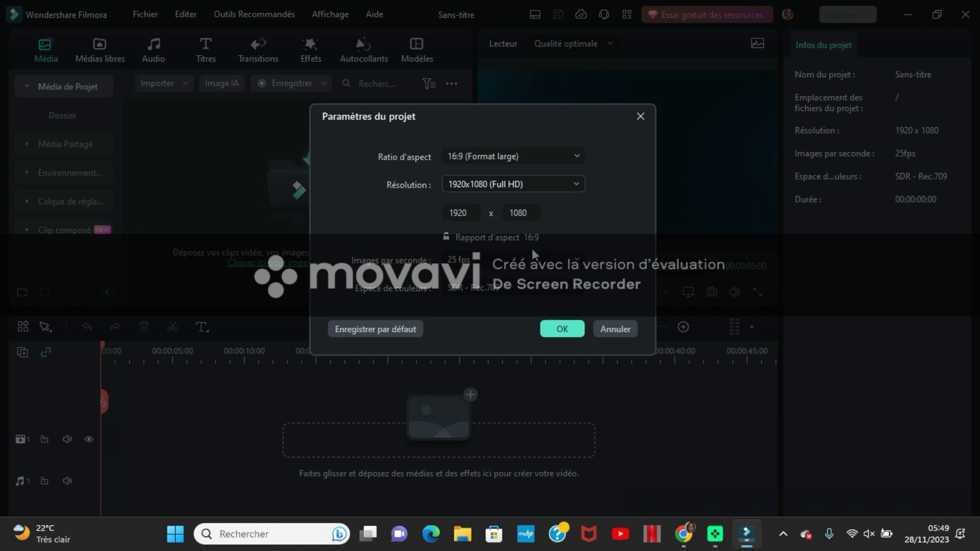
left_click(564, 261)
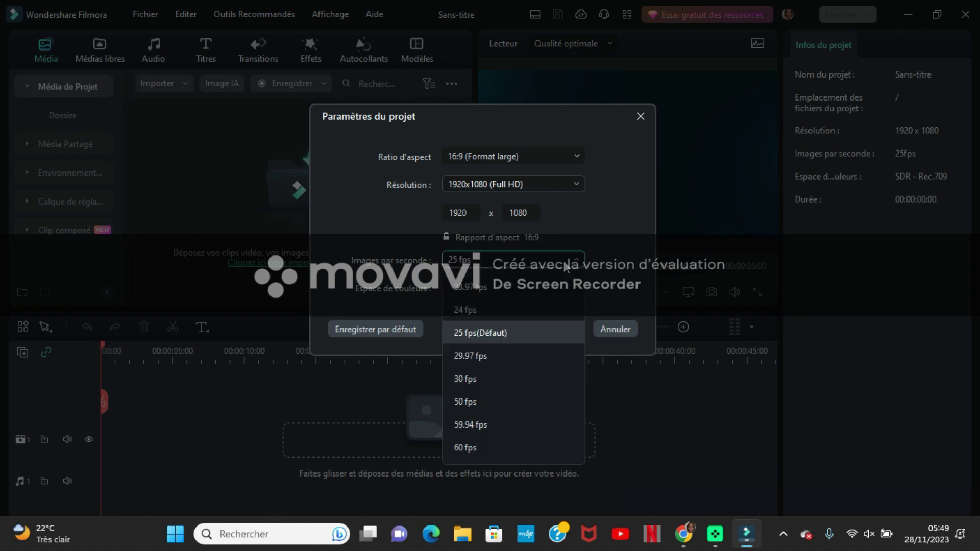
left_click(552, 330)
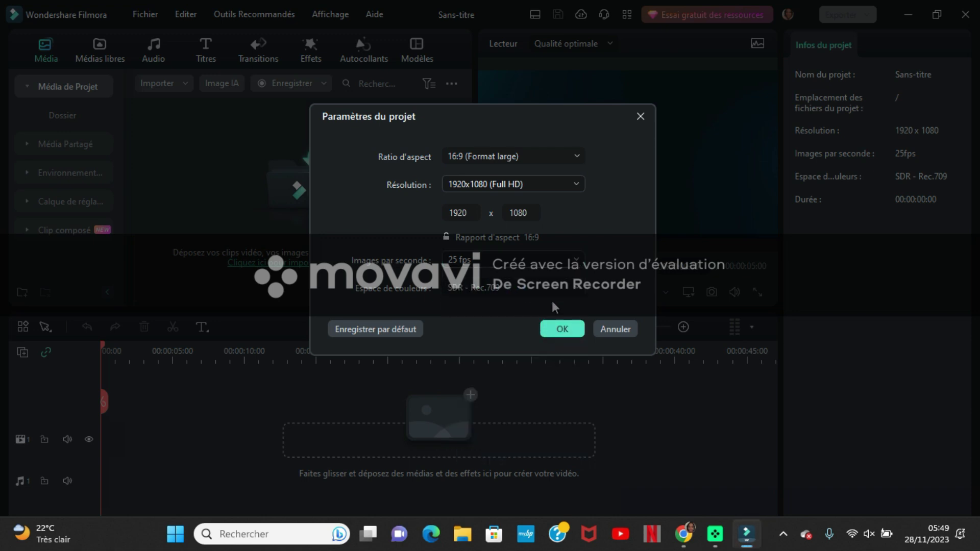
left_click(573, 329)
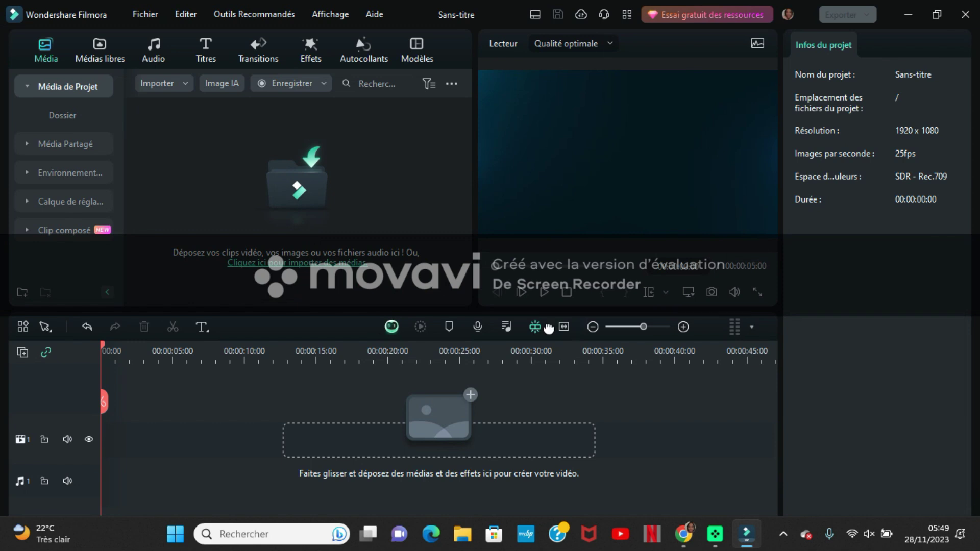
Step: Import today's video and image files from the Téléchargements folder, including Pink Retro Subscribe Youtube Video, into the project media
left_click(145, 14)
mouse_move(182, 99)
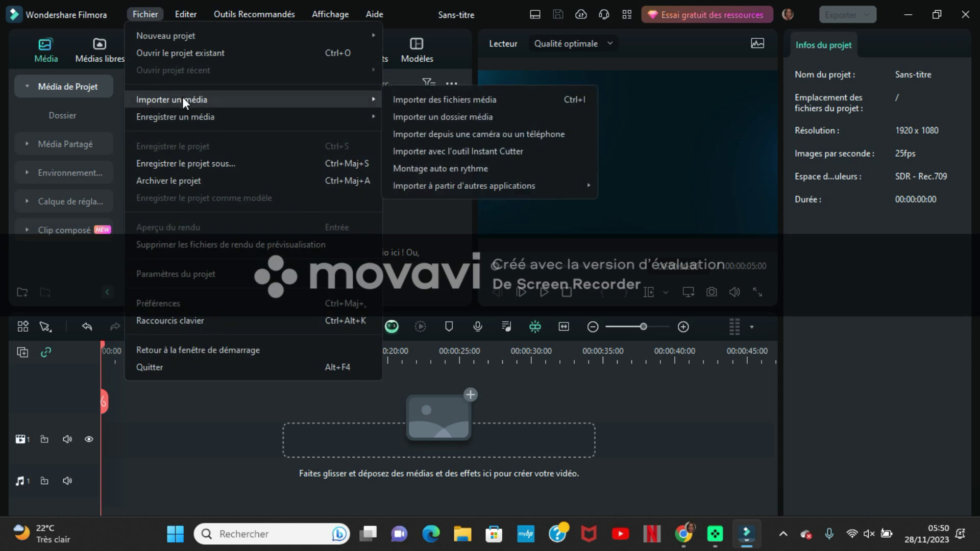
left_click(435, 101)
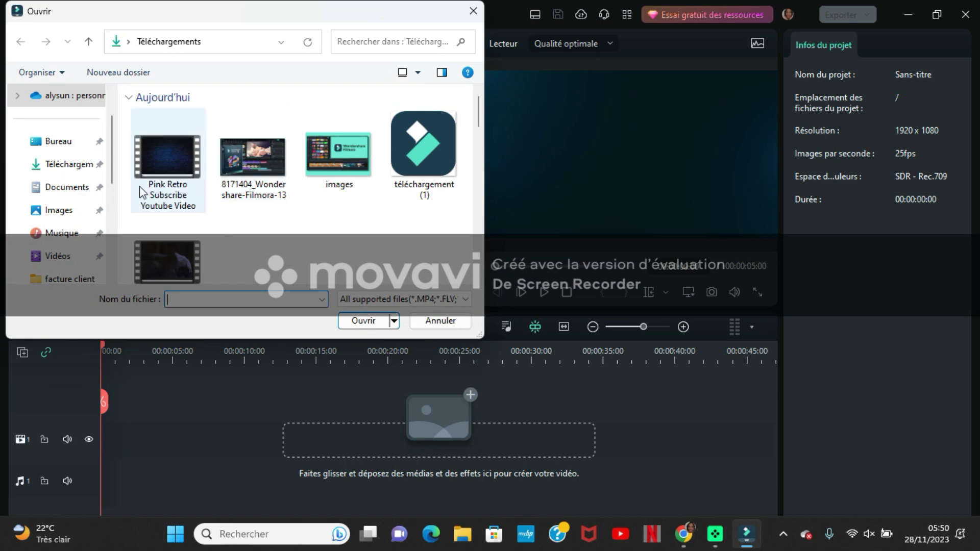
left_click_drag(420, 276, 174, 157)
left_click(174, 158)
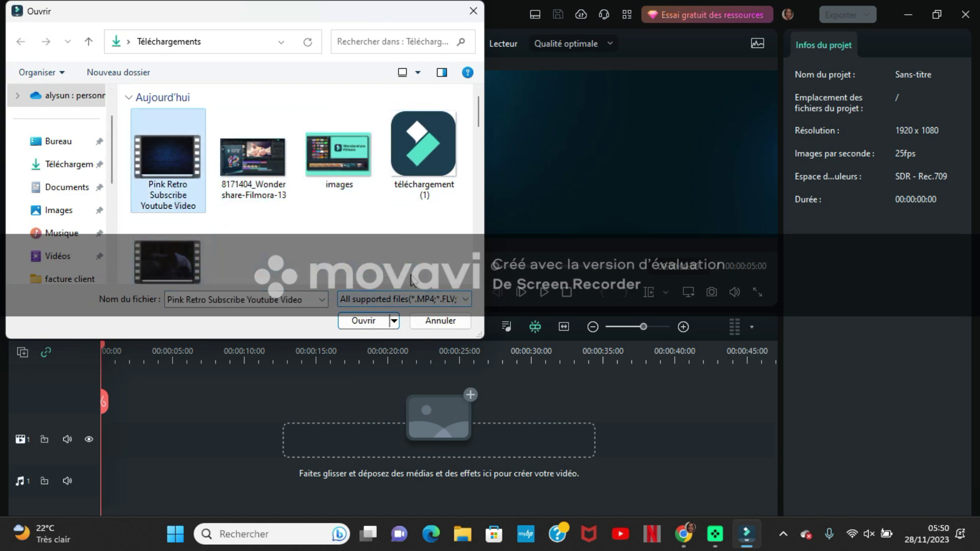
left_click_drag(318, 273, 177, 158)
left_click(364, 320)
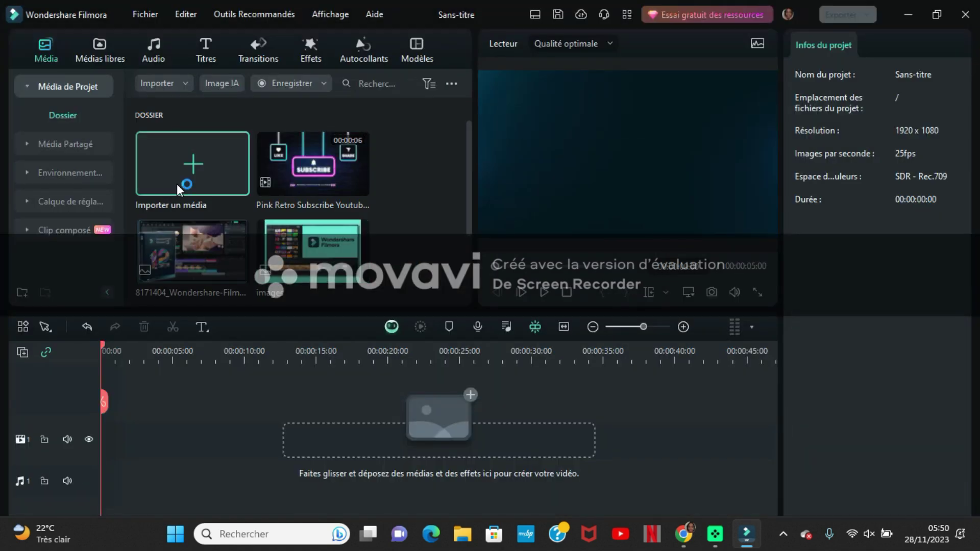
Step: Import the photos and videos from the Decoration table noel folder, inside the montage video folder on the Bureau
left_click(176, 184)
left_click(68, 143)
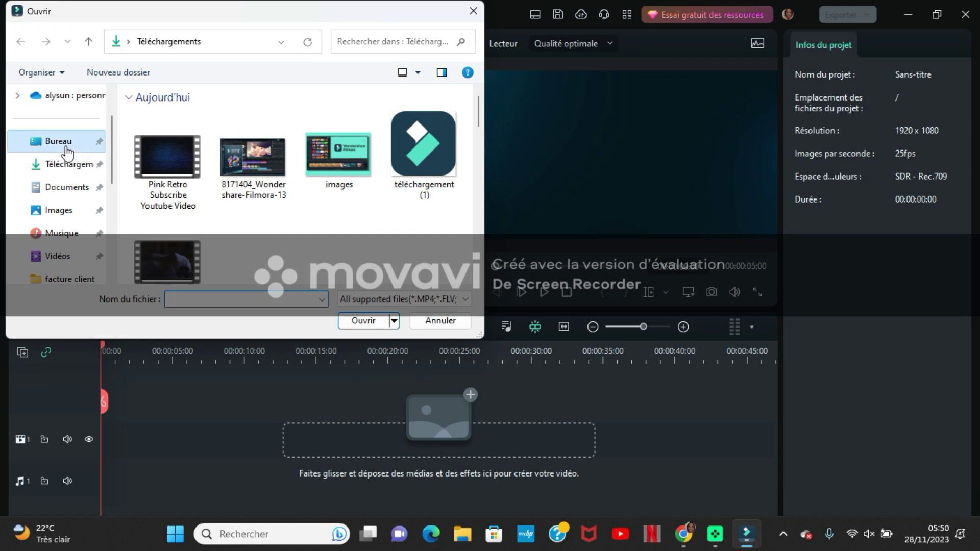
double_click(363, 244)
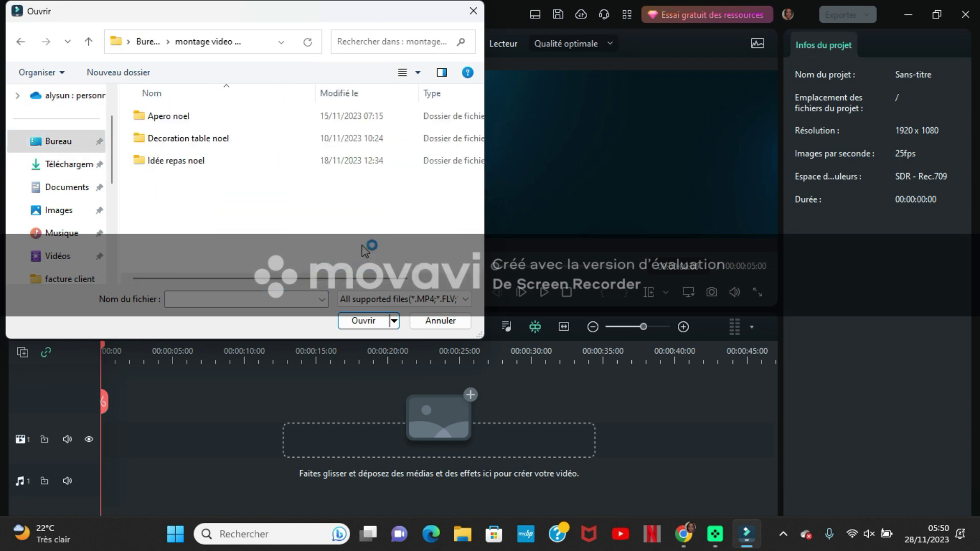
double_click(228, 141)
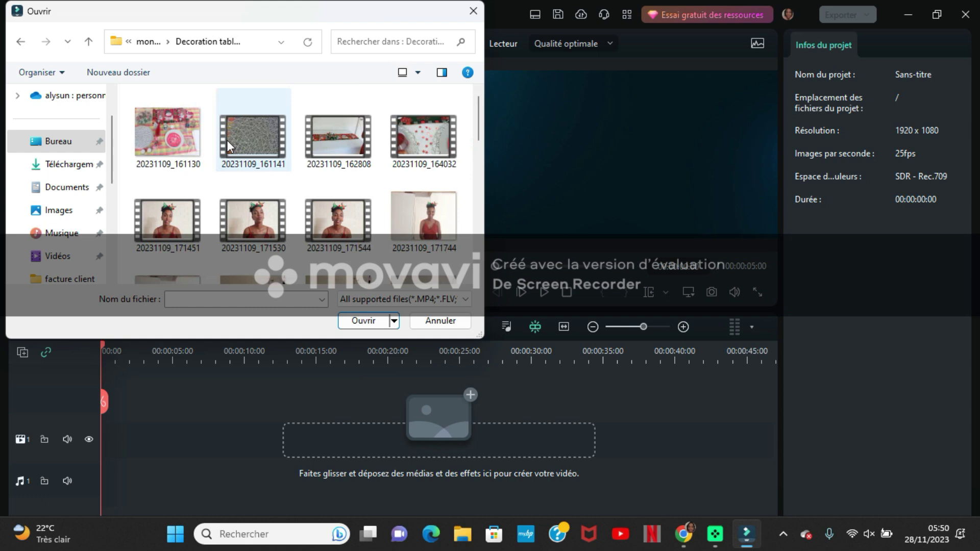
double_click(134, 113)
Step: Place the InShot_20231009_190331986 clip at the start of video track 1, keeping the project settings of 1920 x 1080 25fps
left_click_drag(162, 265, 95, 445)
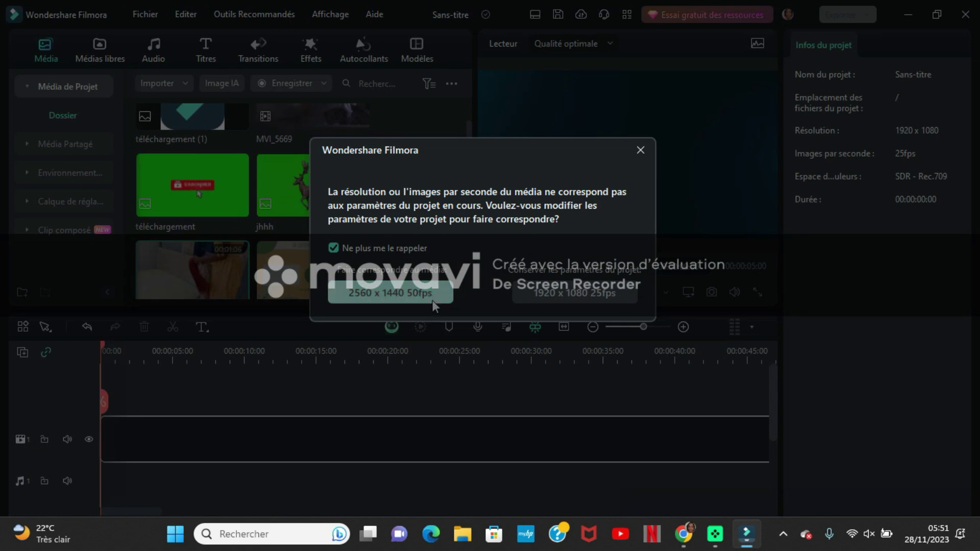
left_click(594, 297)
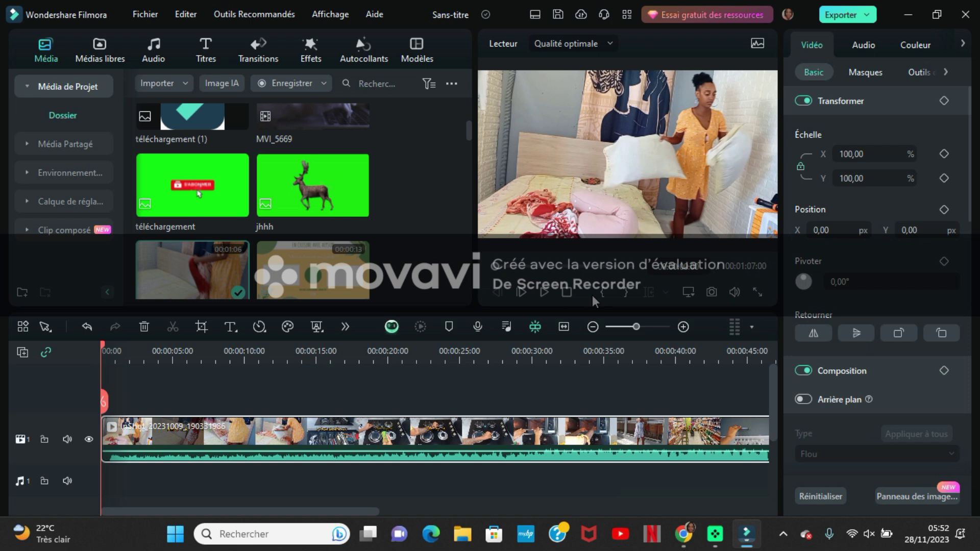
Step: Add the 20231109_171530 clip to video track 1 directly after the InShot clip
left_click_drag(469, 130, 448, 249)
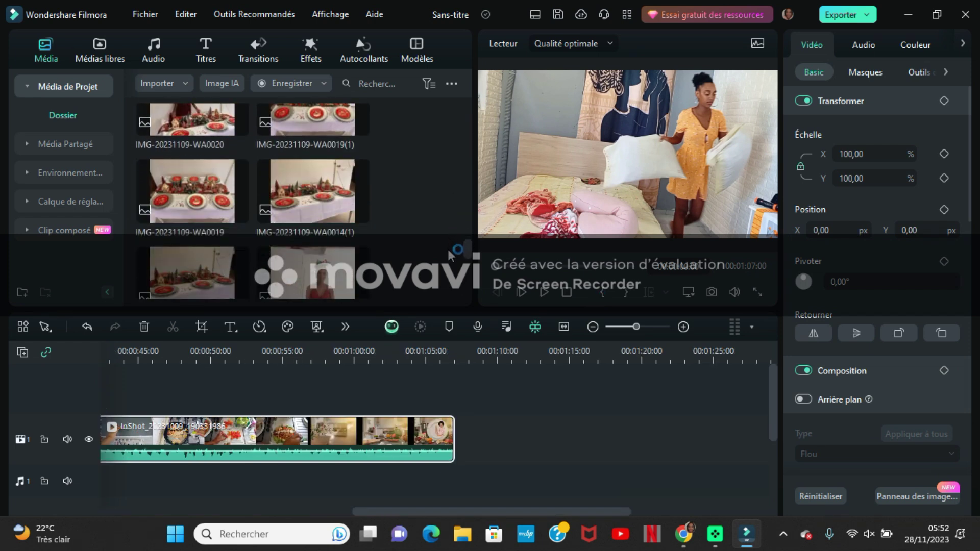
scroll(203, 255, "down", 5)
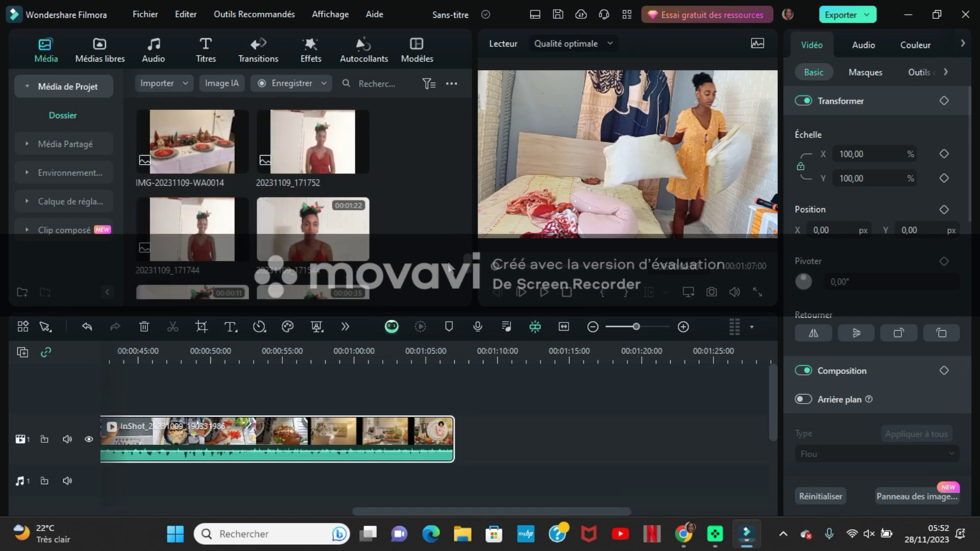
left_click_drag(203, 255, 463, 448)
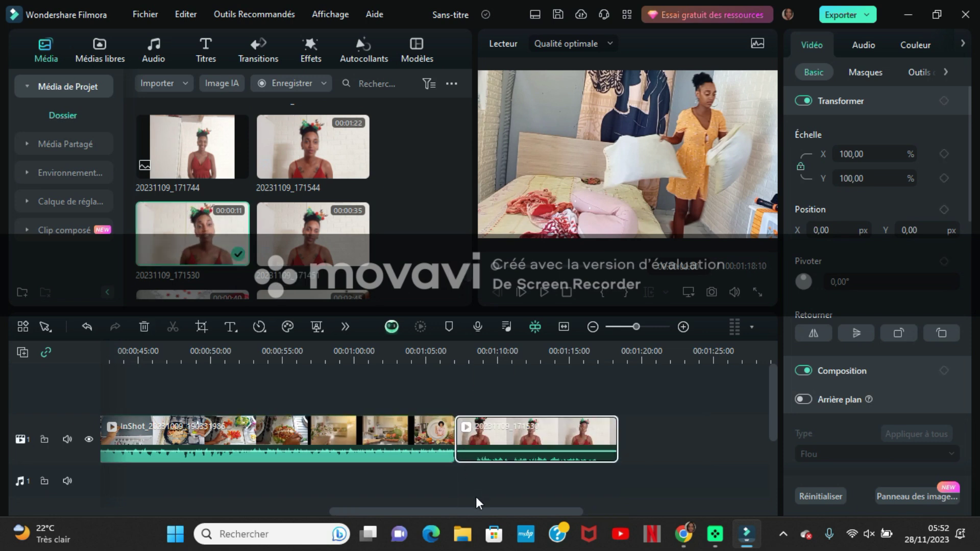
left_click_drag(467, 510, 511, 514)
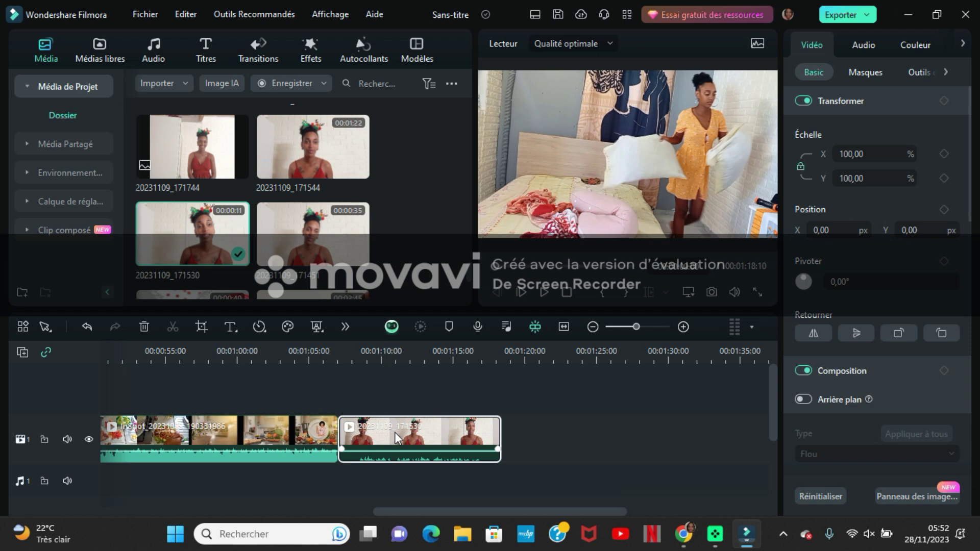
Step: Try cutting the short opening off the 20231109_171530 clip, and undo both the deletion and the split
left_click(367, 350)
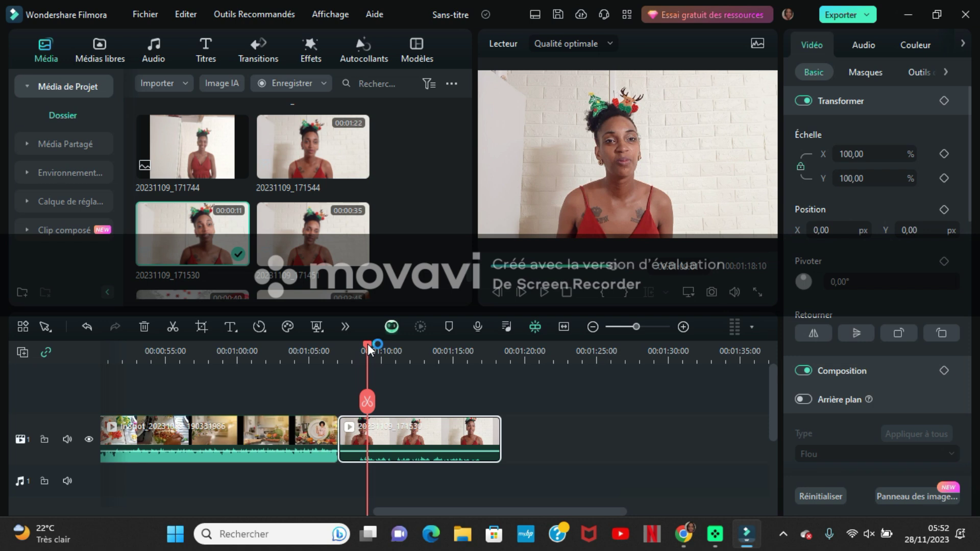
left_click_drag(368, 344, 357, 344)
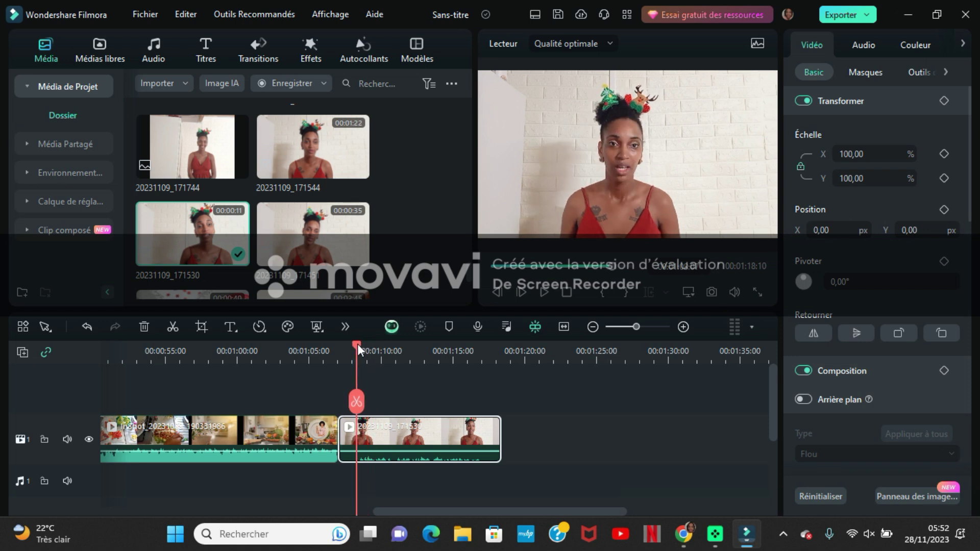
left_click(356, 404)
left_click(350, 431)
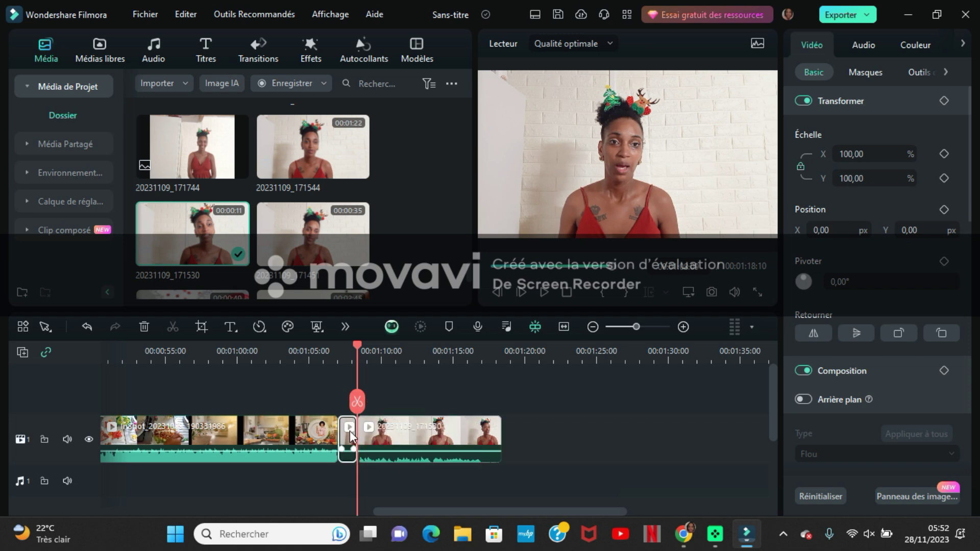
key("Delete")
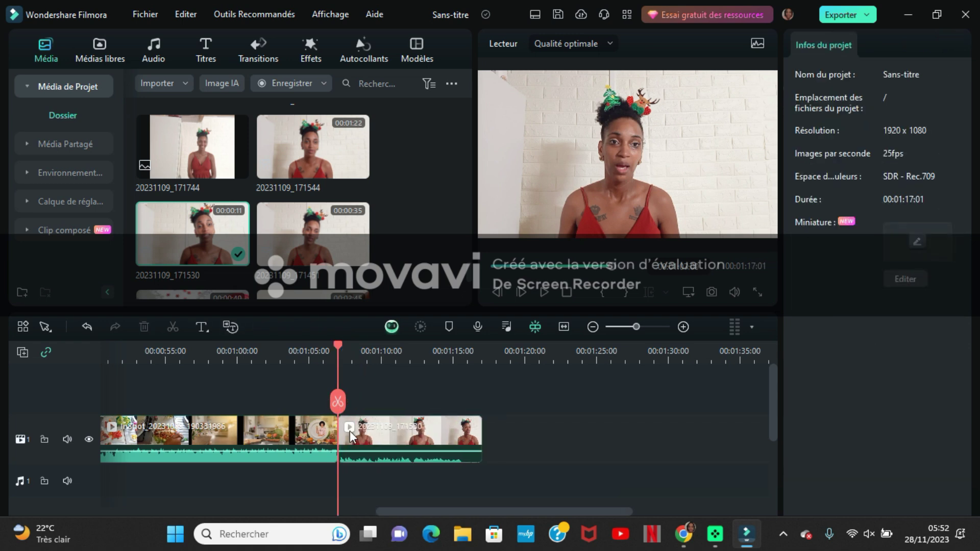
key("ctrl+z")
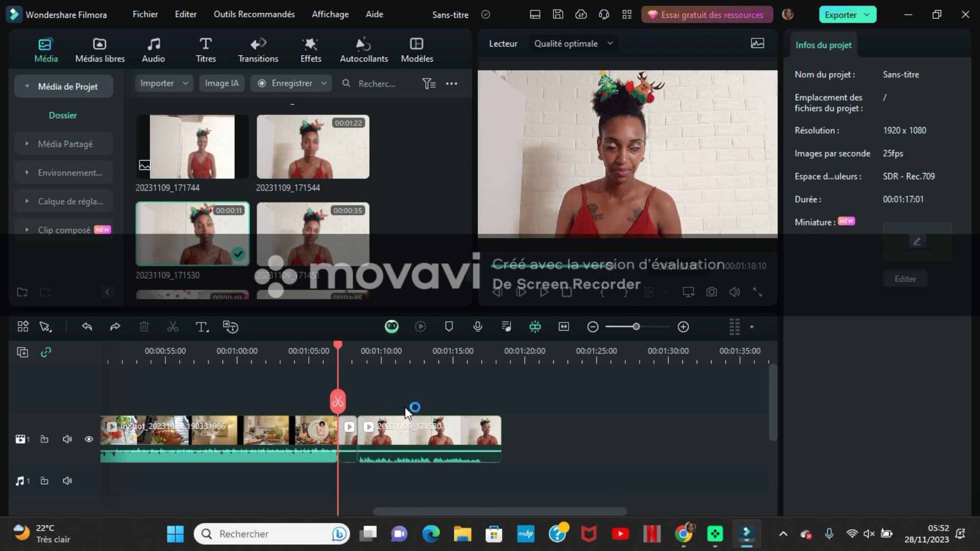
key("Delete")
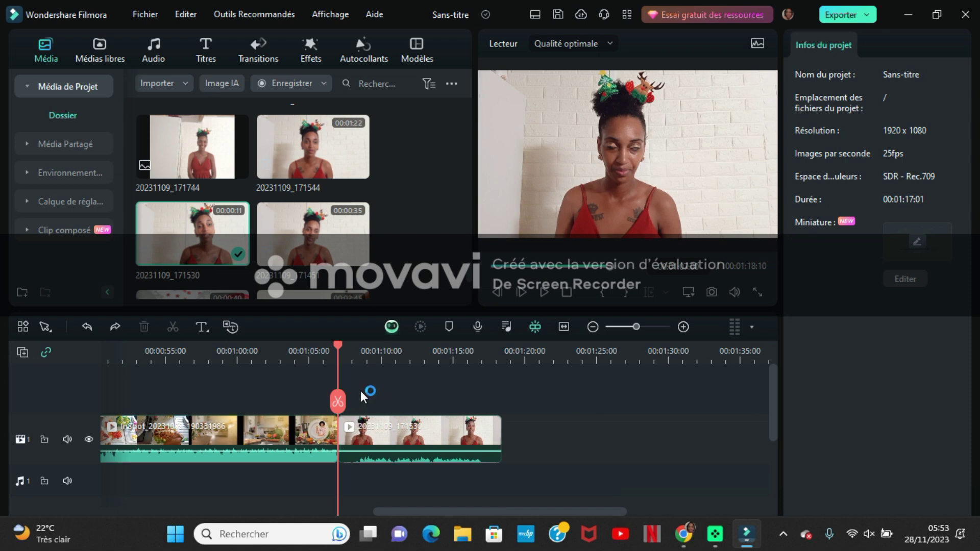
Step: Split the 20231109_171530 clip just over one second after its start and delete the short opening part
left_click_drag(338, 343, 354, 363)
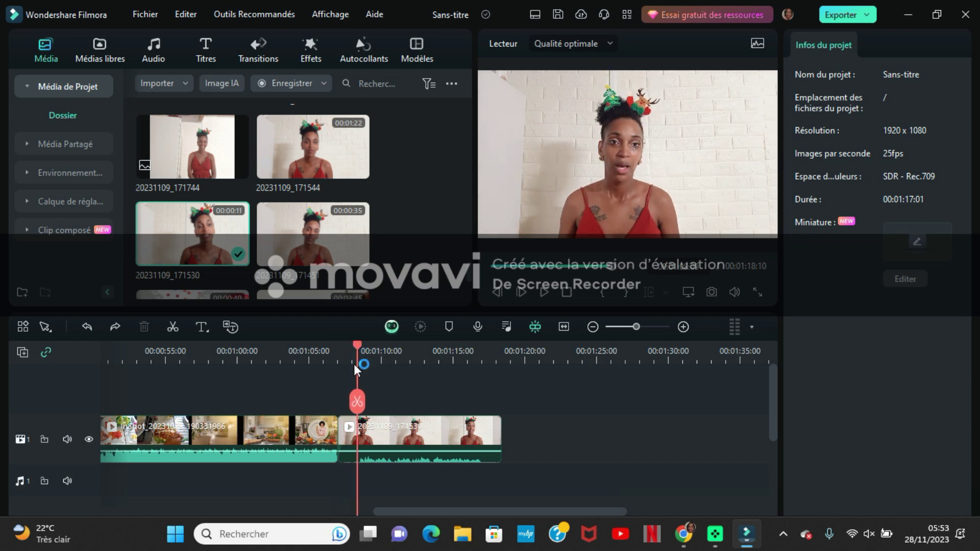
left_click(358, 402)
left_click(349, 434)
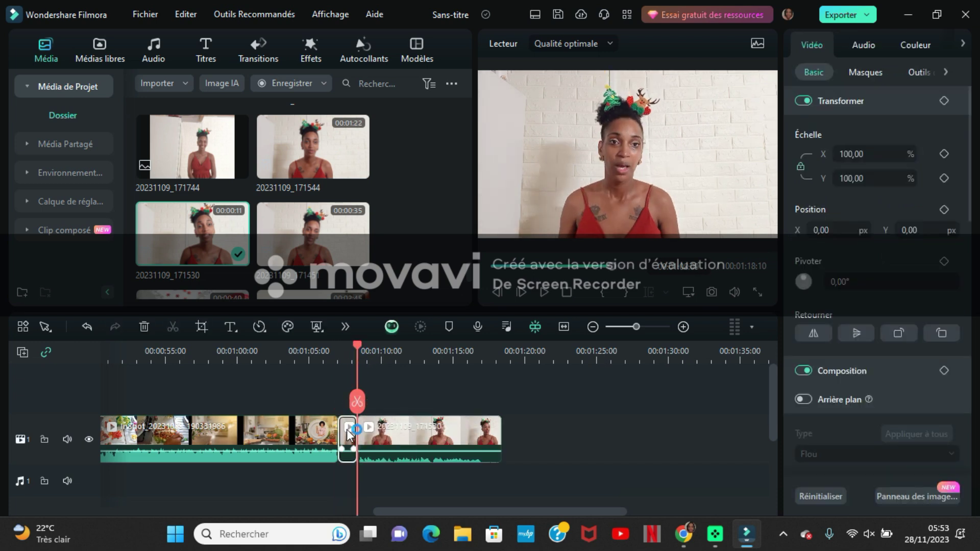
key("Delete")
Step: Split the 20231109_171530 clip near its end at 00:01:15:13 and delete the leftover tail
left_click_drag(338, 346, 461, 397)
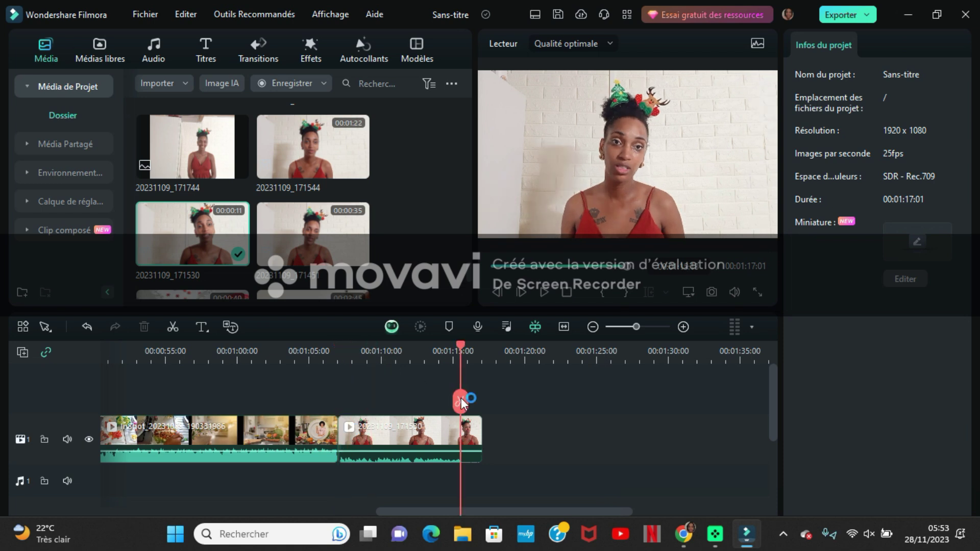
left_click(461, 403)
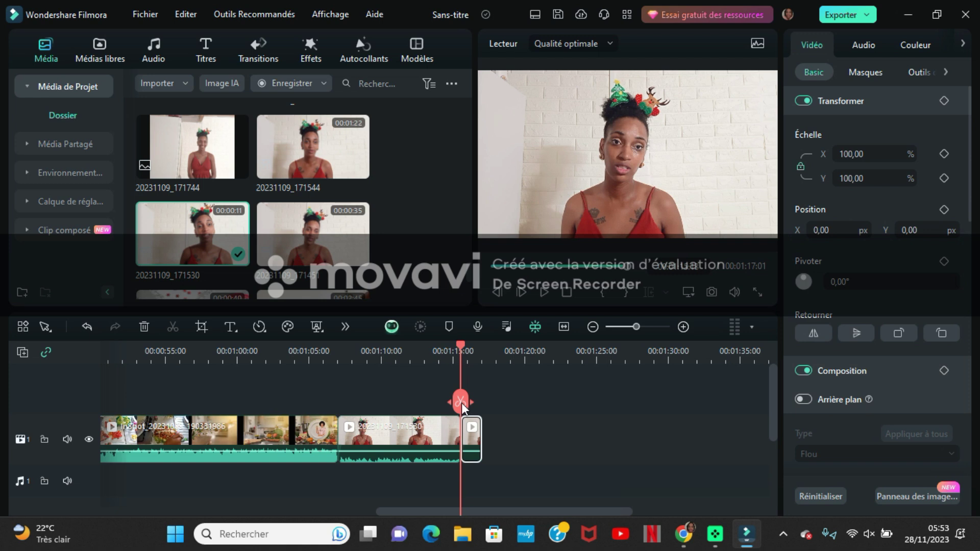
key("Delete")
Step: Undo the scale keyframe on the 20231109_171530 clip and move the playhead to the clip's first frame
left_click(394, 437)
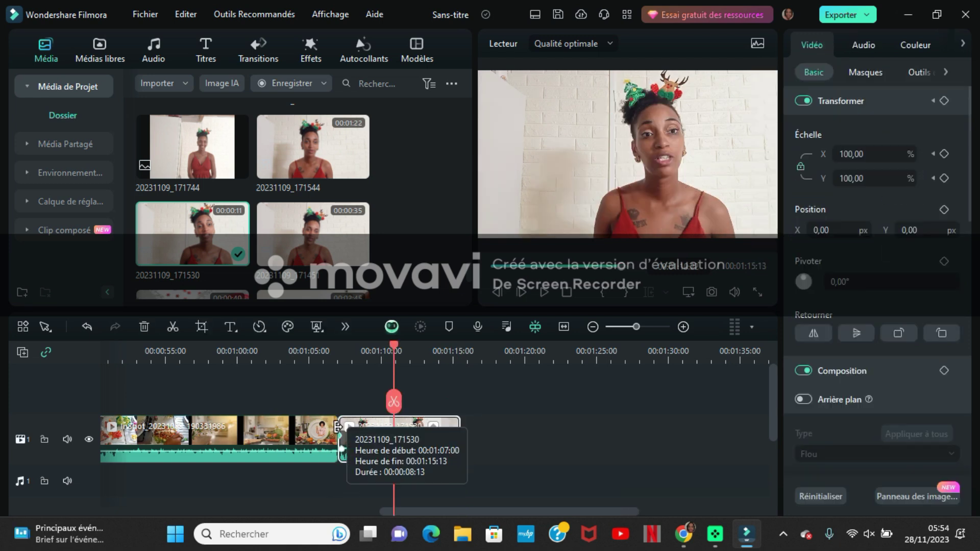
key("ctrl+z")
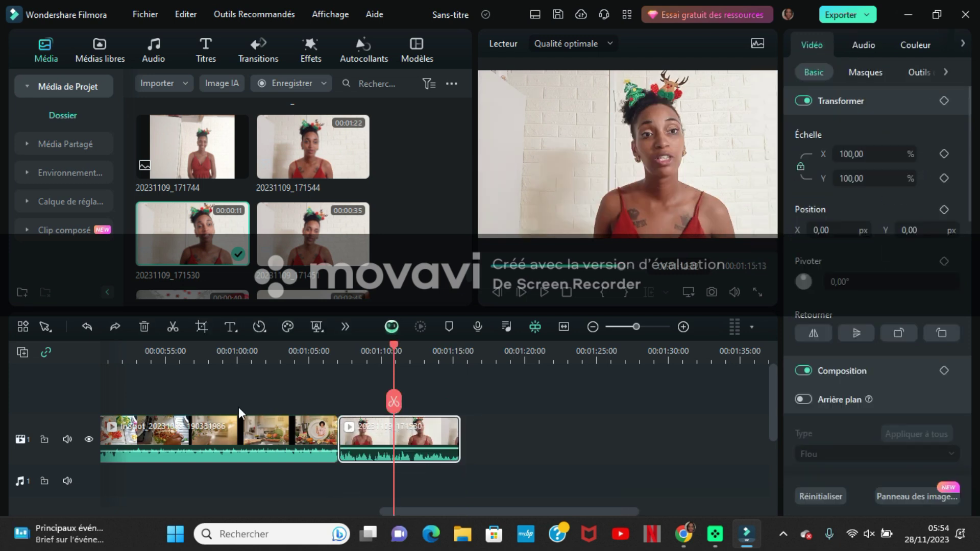
left_click(336, 351)
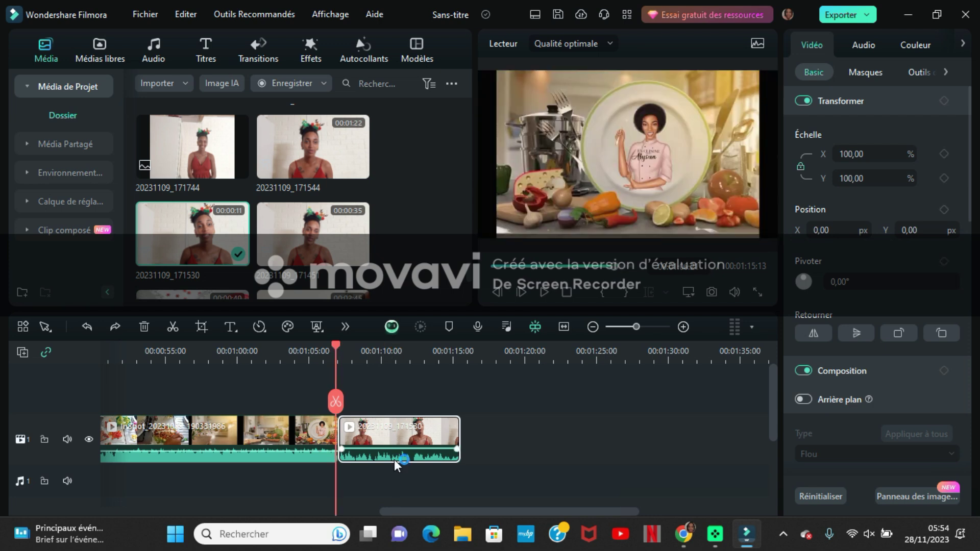
left_click(352, 350)
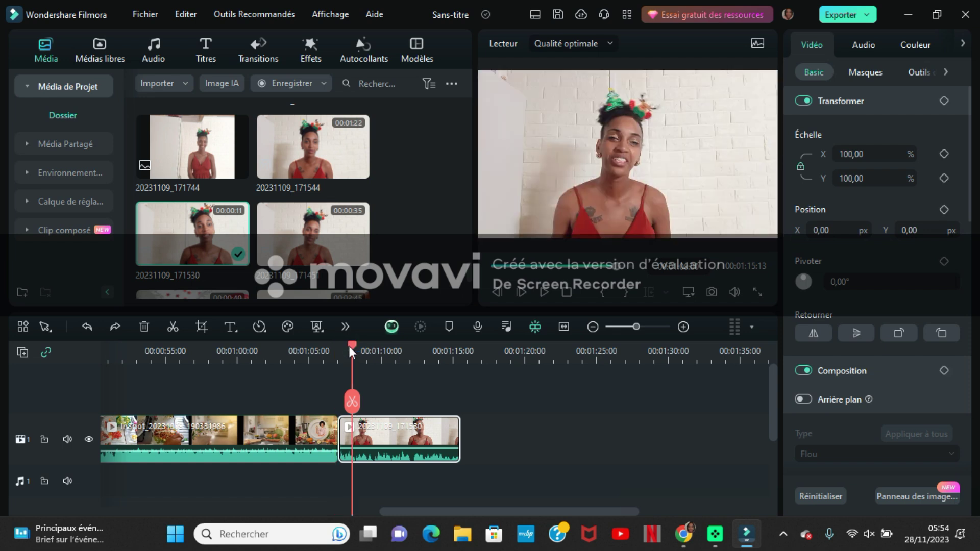
left_click(338, 351)
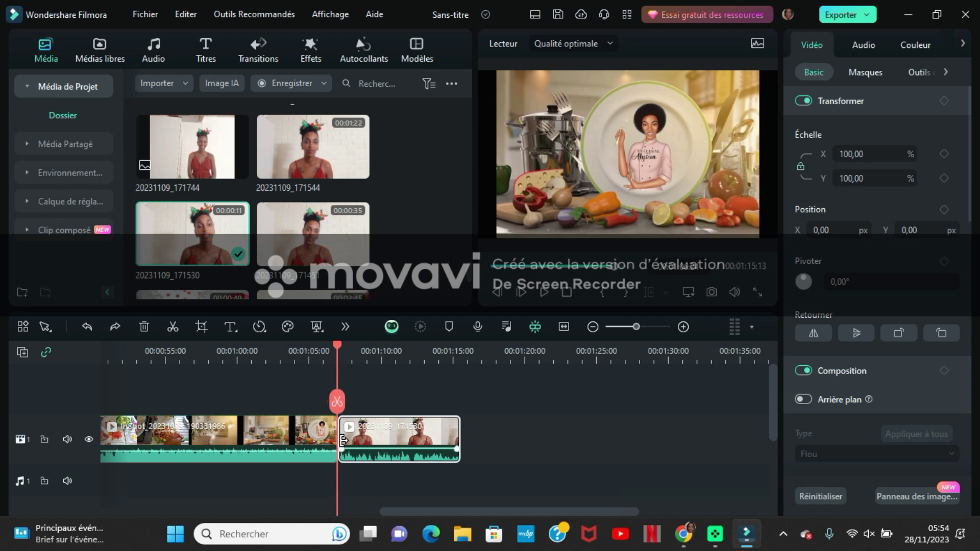
key("Right")
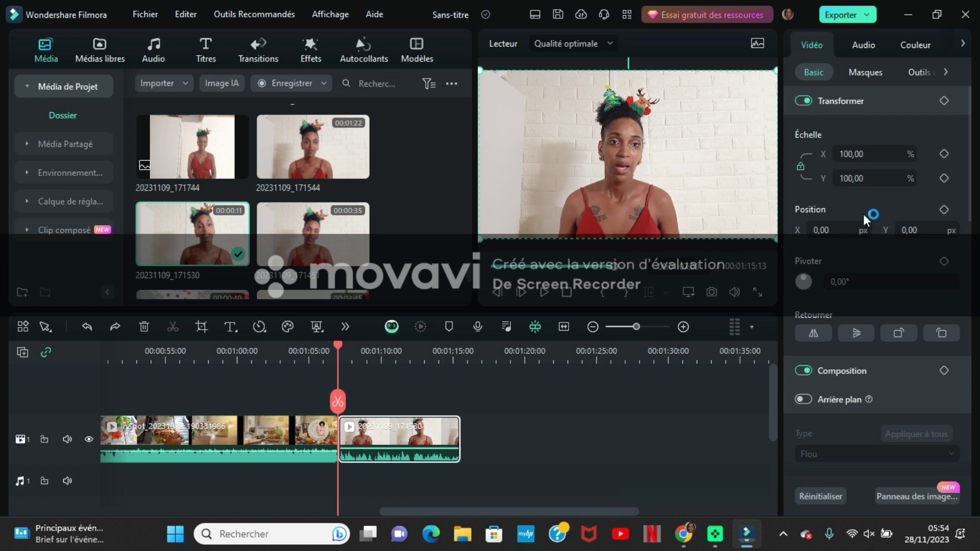
Step: Add a scale keyframe at the start of the 20231109_171530 clip and set its linked X and Y scale to 138 %
left_click(942, 153)
left_click(871, 154)
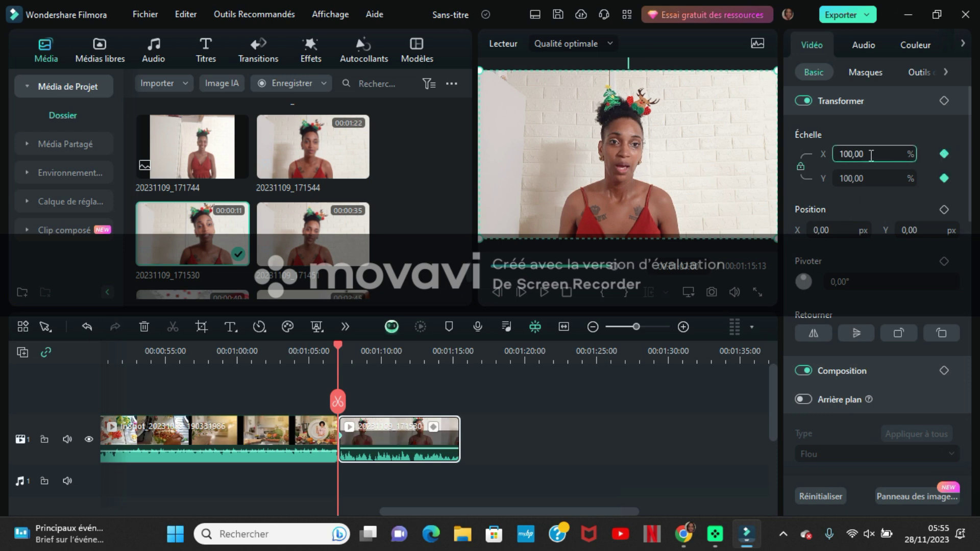
key("BackSpace")
key("BackSpace")
type("38")
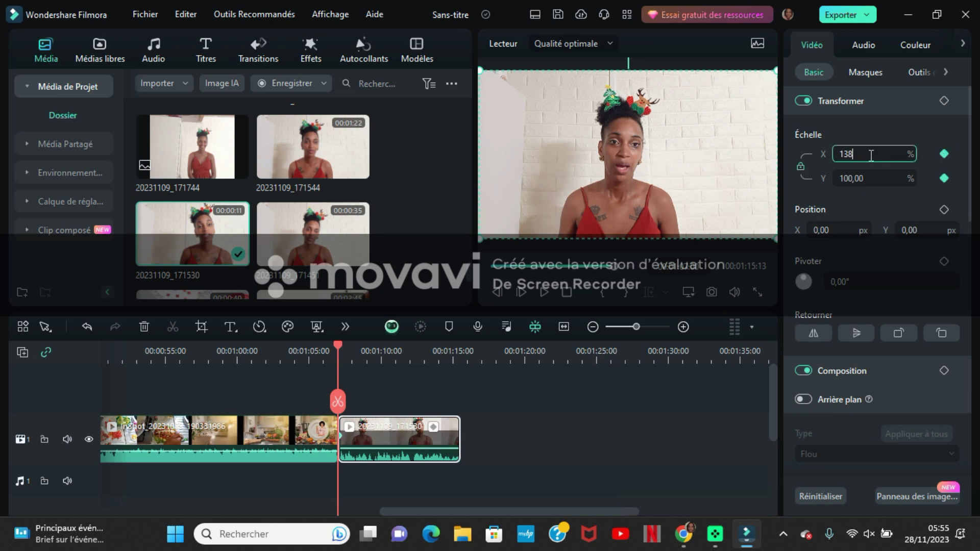
Step: Play back the rescaled 20231109_171530 clip from just before its start
left_click(325, 355)
key("space")
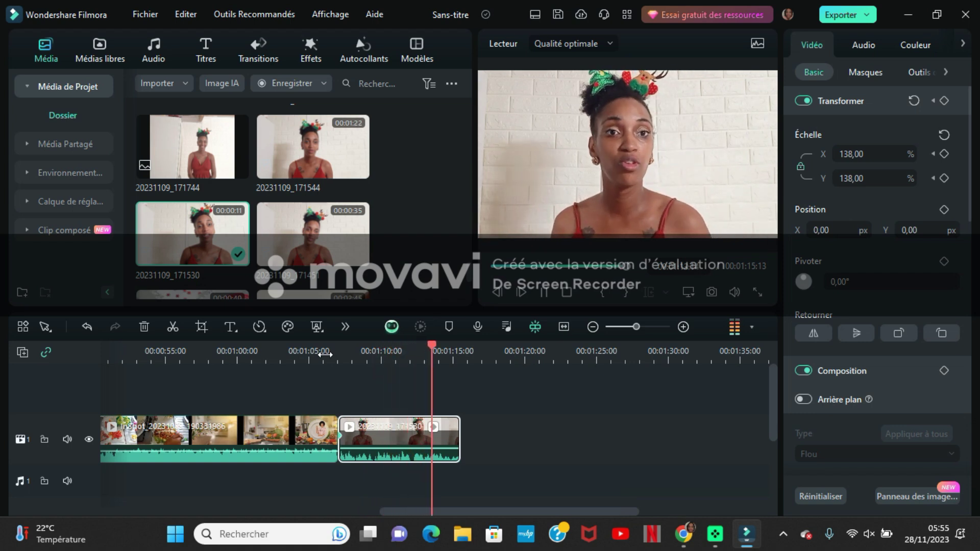
key("space")
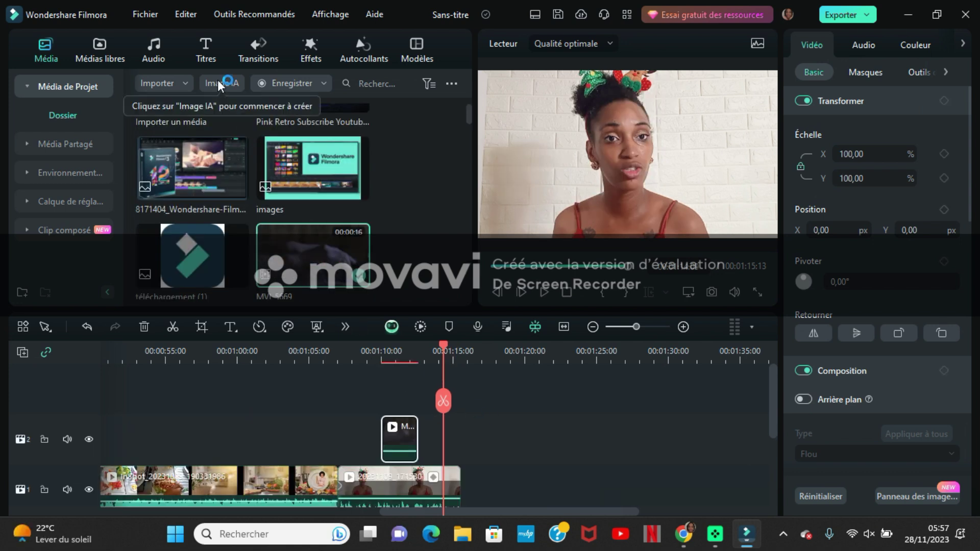
Step: Add the Titre 27 title to video track 2 directly after the short video clip
left_click(204, 46)
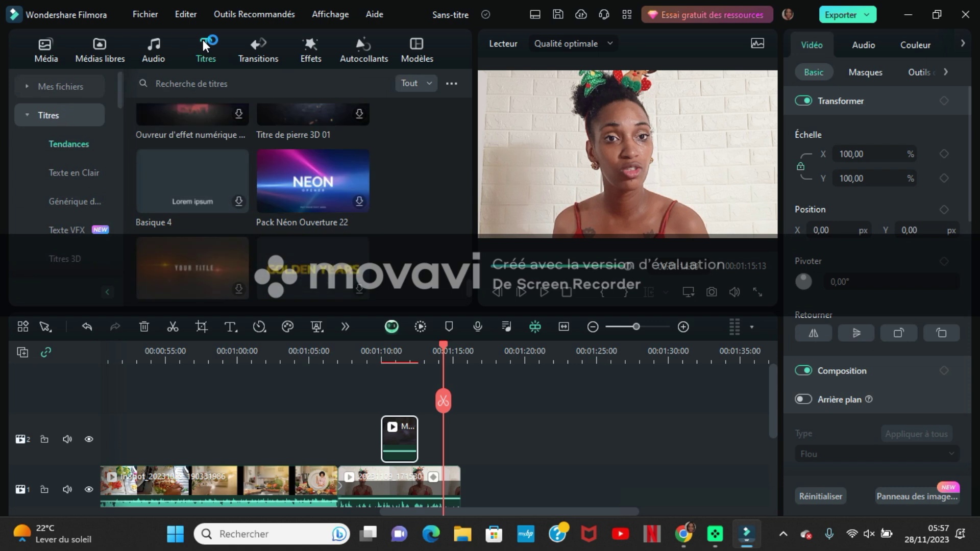
scroll(197, 134, "up", 3)
left_click(305, 120)
left_click_drag(321, 122, 474, 440)
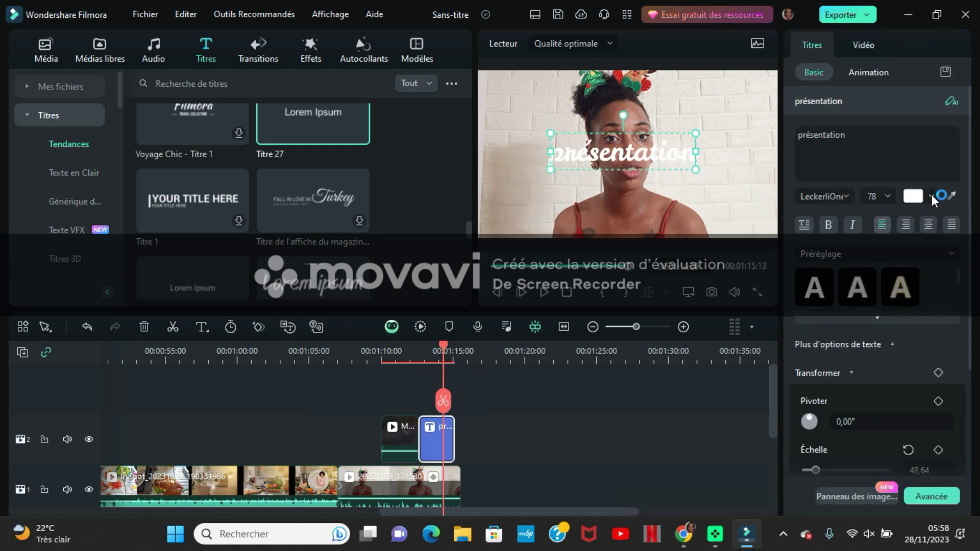
Step: Replace the title's placeholder text with "présentation" and format it in bold black
left_click(932, 196)
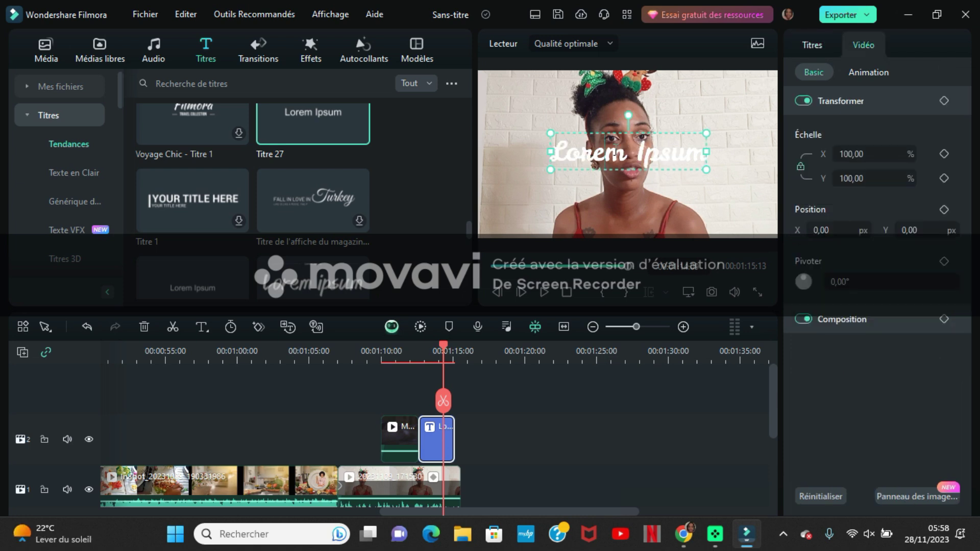
double_click(662, 157)
key("BackSpace")
key("BackSpace")
key("BackSpace")
key("BackSpace")
key("BackSpace")
key("BackSpace")
key("BackSpace")
key("BackSpace")
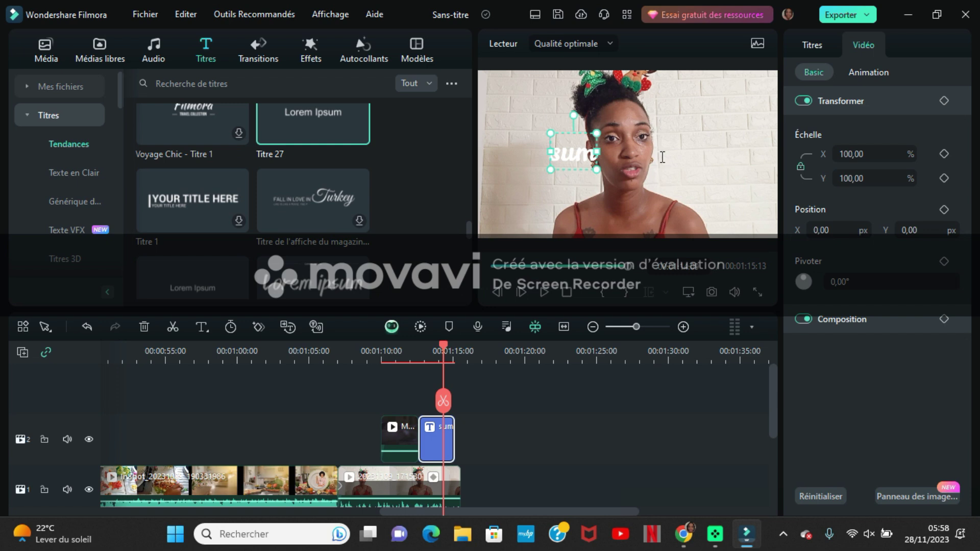
key("BackSpace")
key("BackSpace")
key("BackSpace")
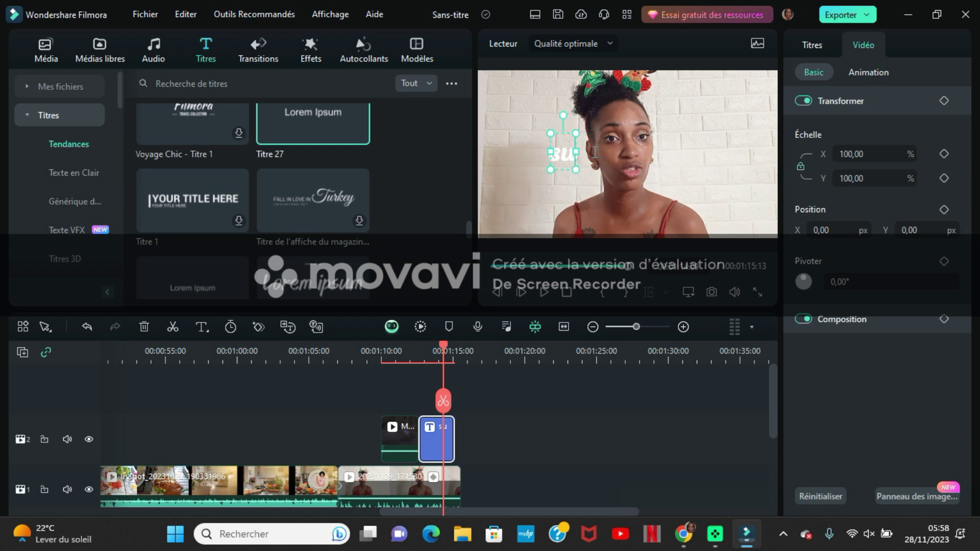
type("présentation")
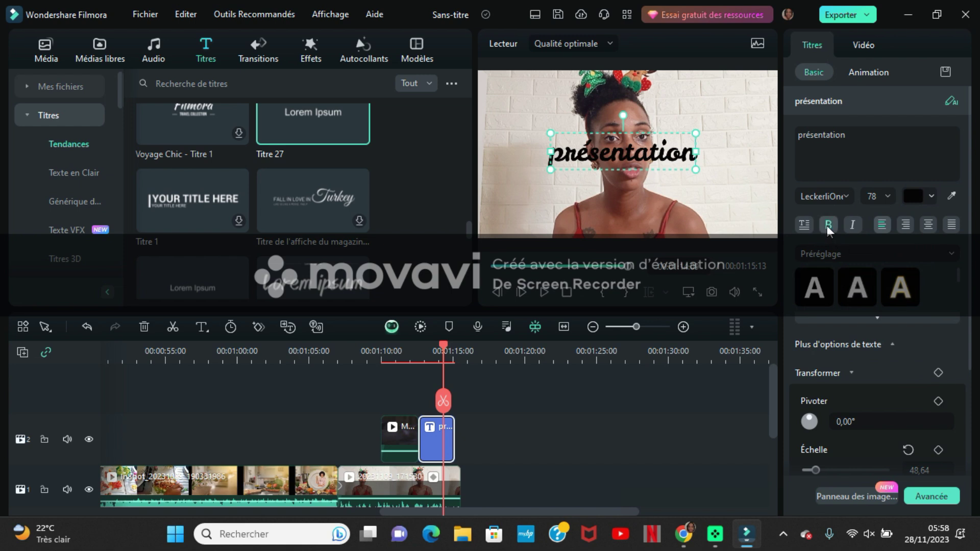
Step: Move the "présentation" title to the lower-left area of the video frame
left_click(595, 237)
left_click(601, 159)
left_click_drag(602, 159, 544, 214)
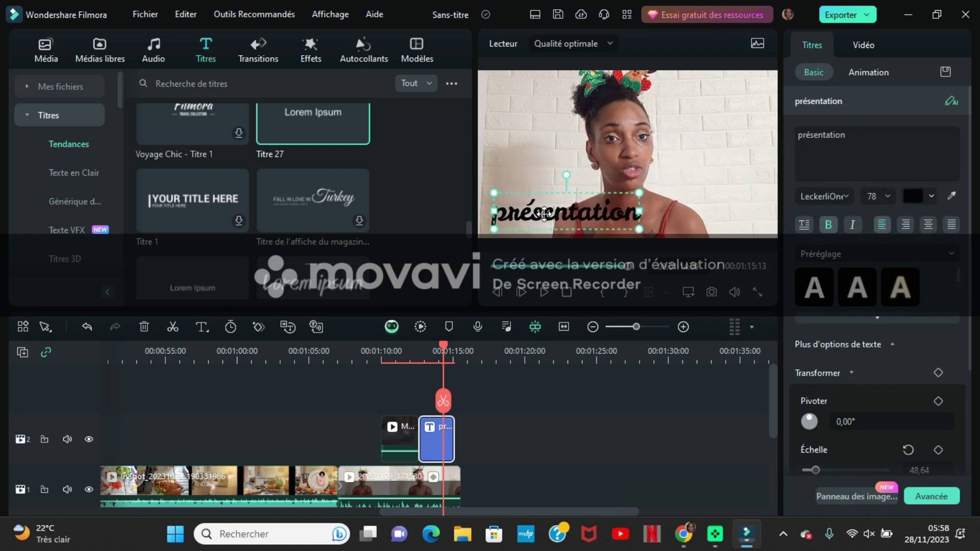
Step: Move the "présentation" title clip on track 2 to the start of the 20231109_171530 clip and play it back
left_click_drag(428, 436, 334, 425)
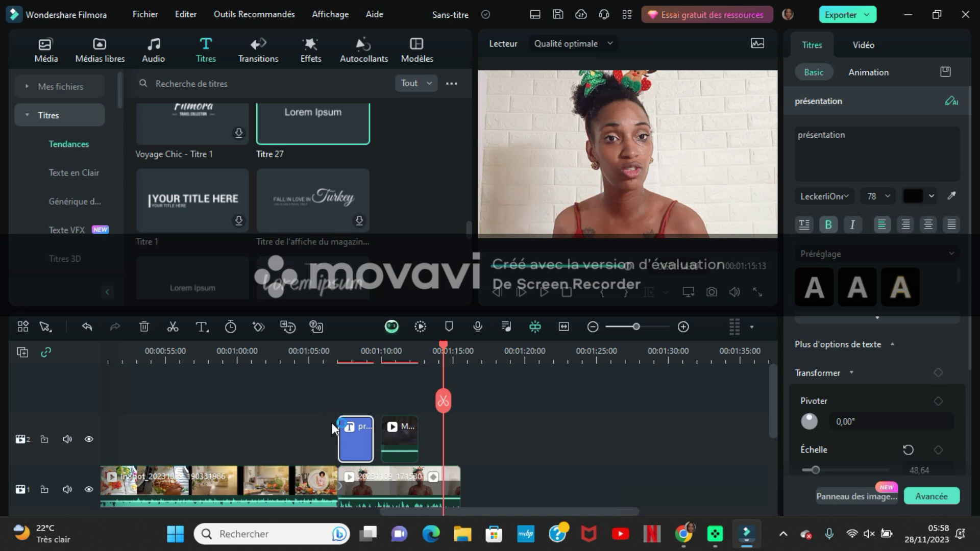
left_click(333, 359)
key("space")
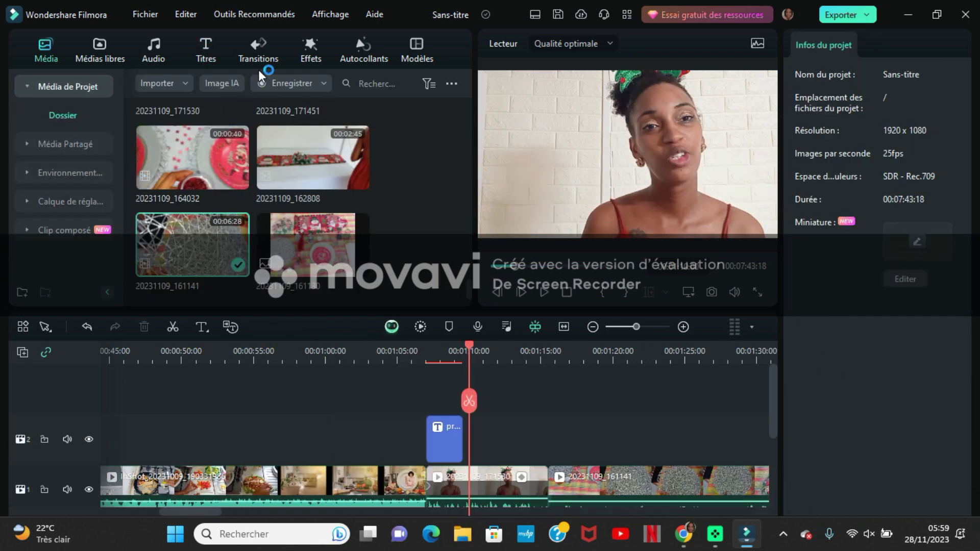
Step: Apply the Dissoudre transition between the InShot clip and the 20231109_171530 clip
left_click(257, 51)
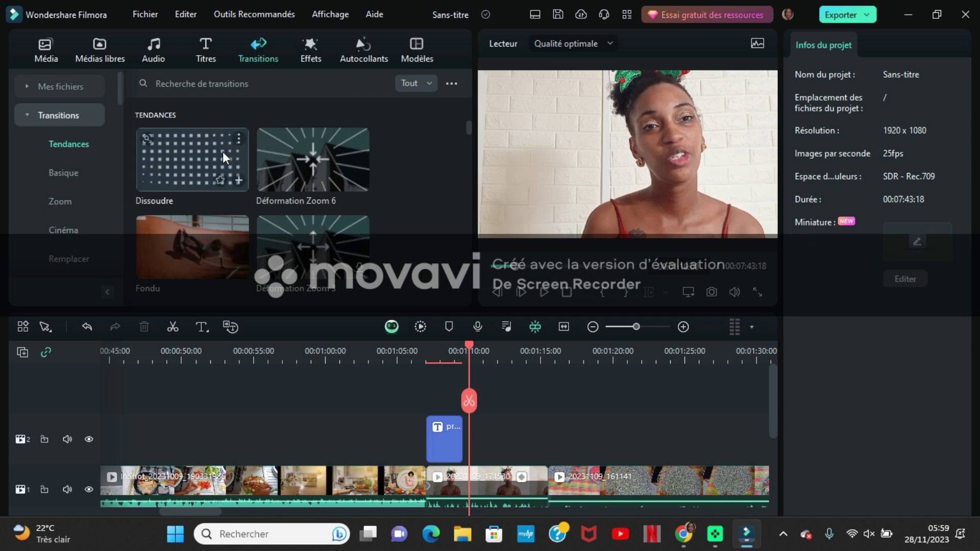
left_click_drag(205, 157, 421, 485)
Step: Apply the Déformation Zoom 6 transition between the 20231109_171530 and 20231109_161141 clips and play back the result
left_click_drag(206, 511, 238, 514)
left_click(215, 488)
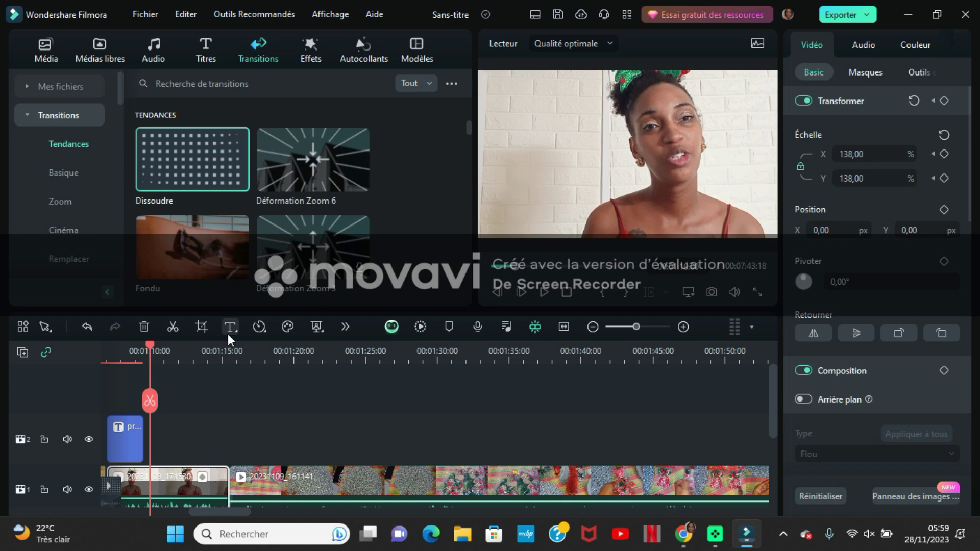
left_click(307, 173)
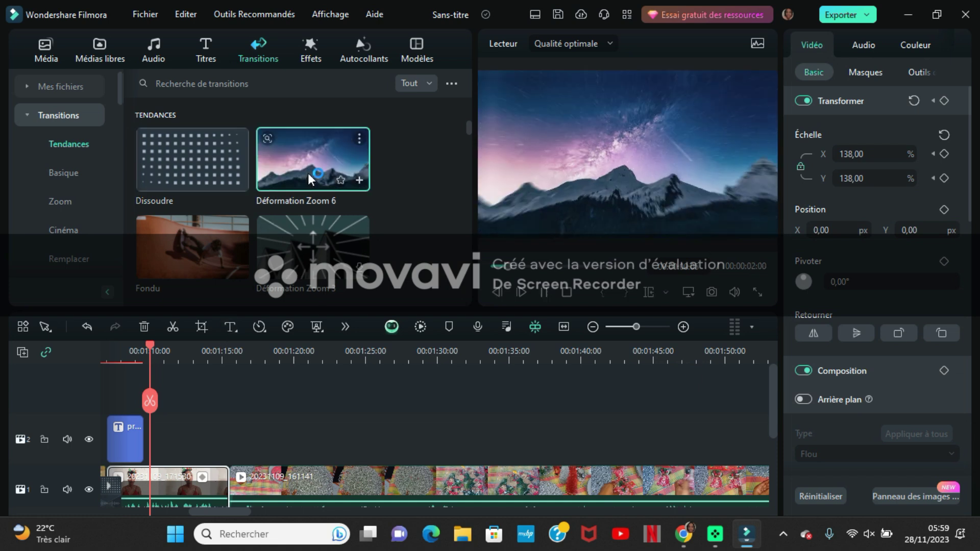
left_click_drag(308, 174, 189, 510)
left_click(428, 357)
key("space")
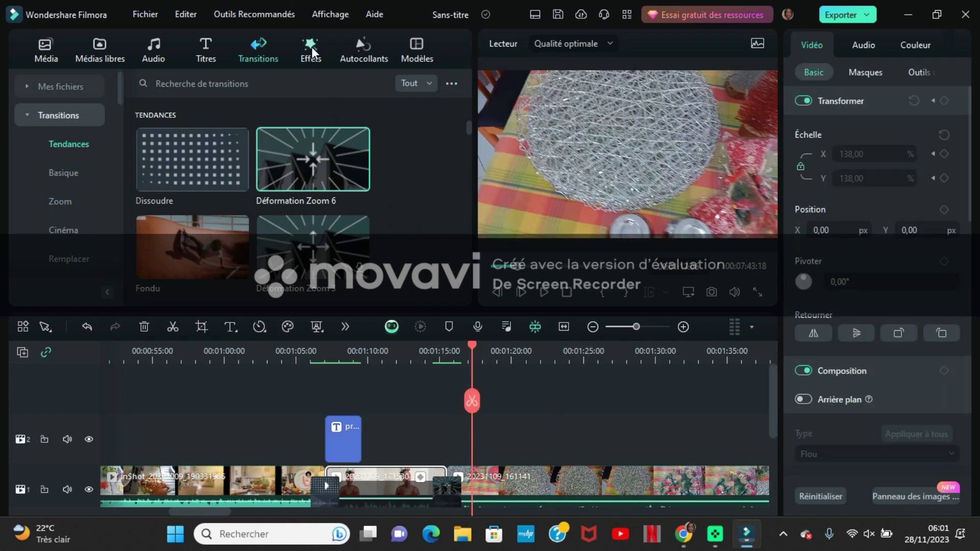
Step: Add the Ouverture verticale effect on track 2 above the 20231109_161141 clip, and split the timeline at about 1:42
left_click(311, 50)
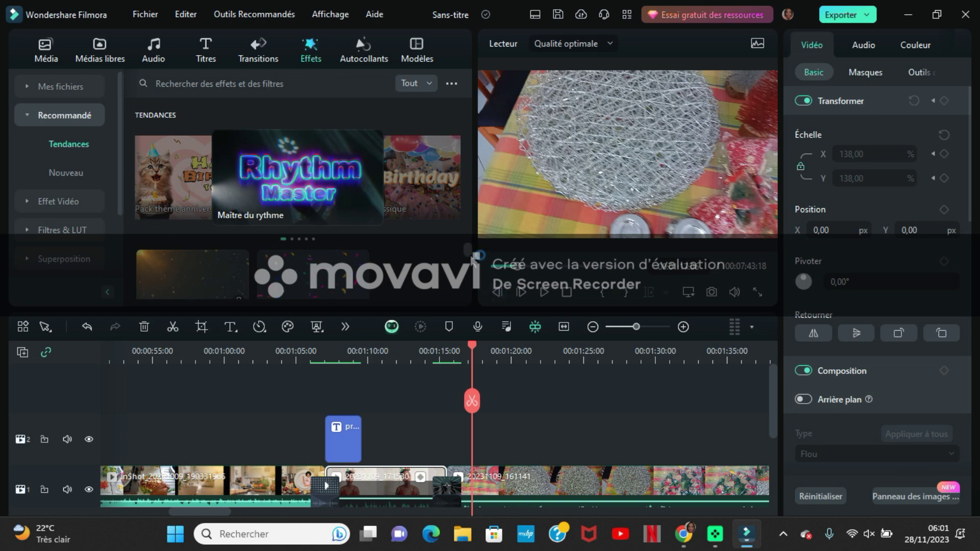
scroll(470, 255, "down", 3)
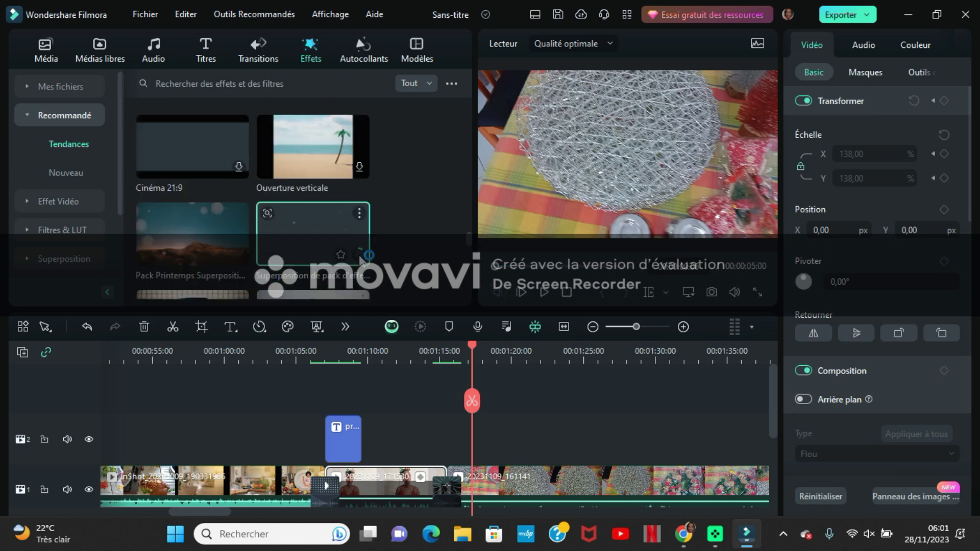
left_click(360, 167)
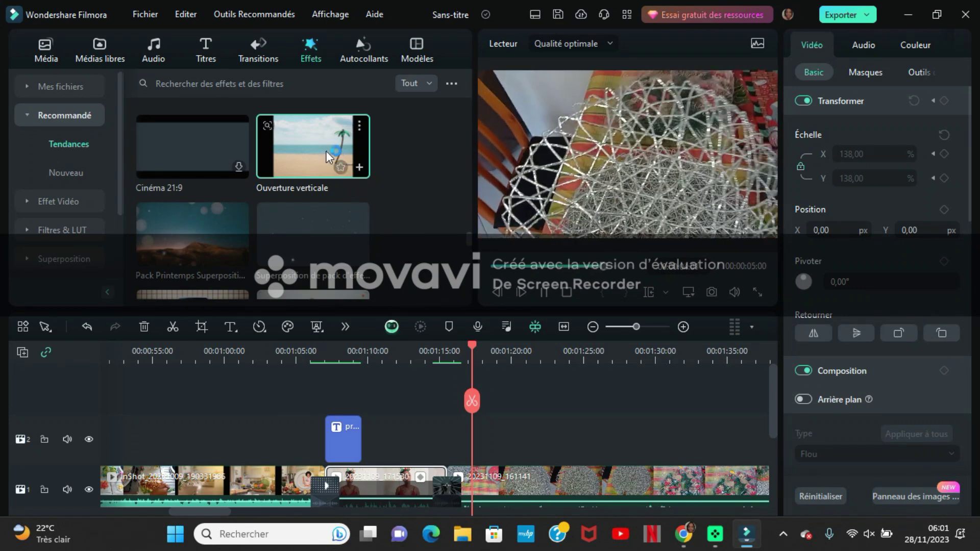
left_click_drag(325, 149, 446, 471)
left_click_drag(609, 437, 578, 435)
left_click_drag(227, 513, 265, 510)
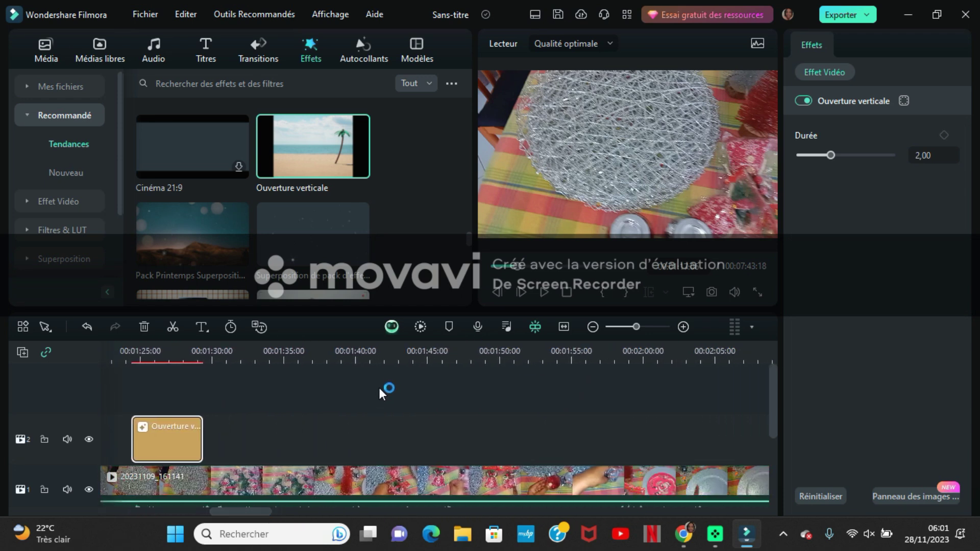
left_click(392, 360)
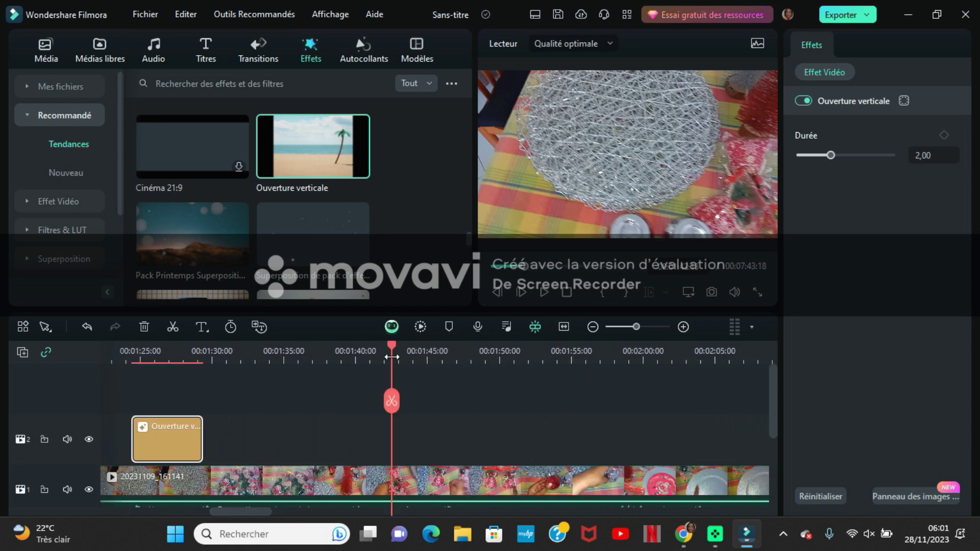
left_click(390, 401)
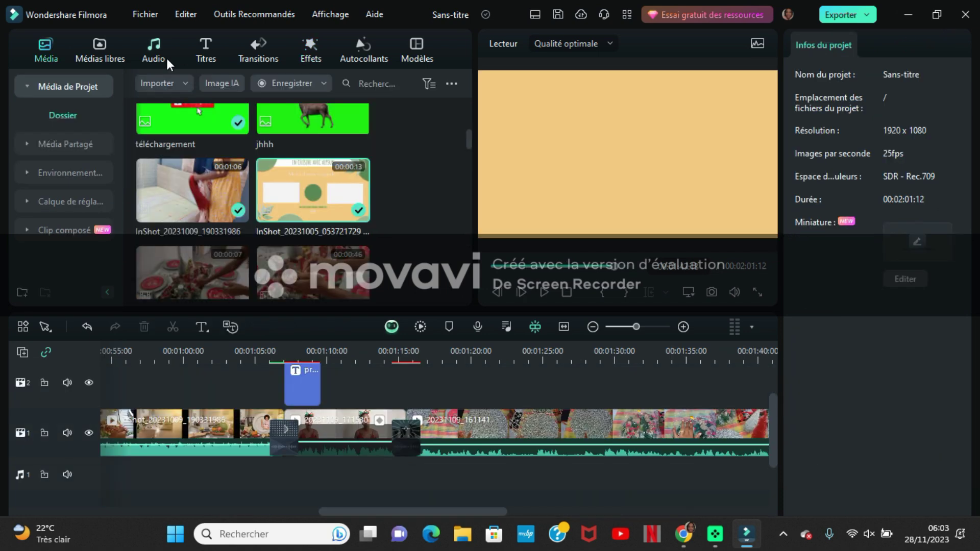
Step: Download the trending music "Marcher sur la musique Rainbow-AI" and place it on audio track 1 from the start of the 20231109_171530 clip
left_click(154, 53)
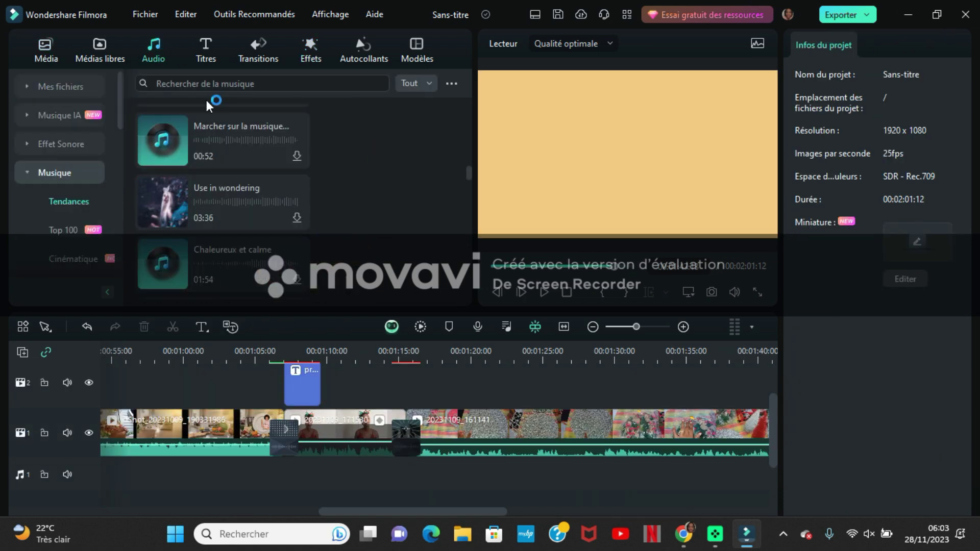
left_click(221, 124)
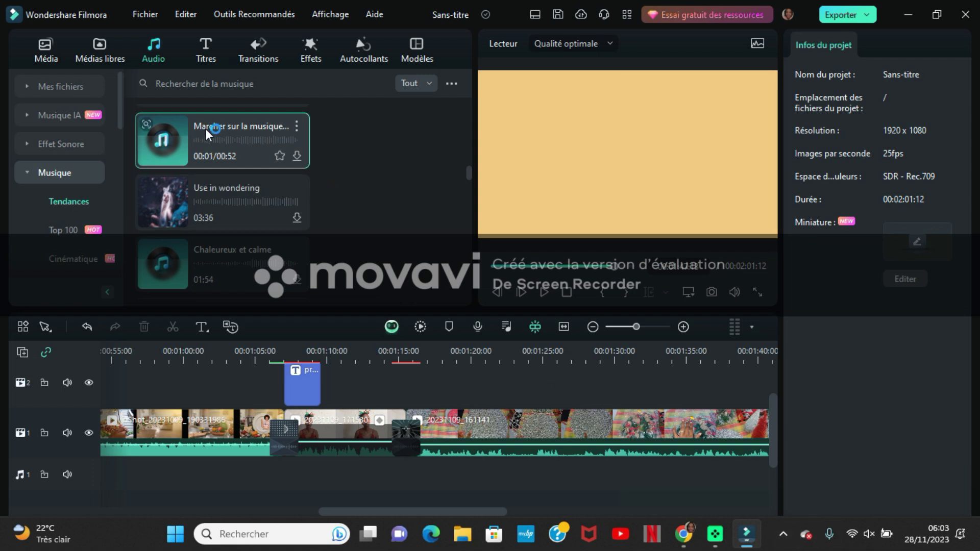
left_click(296, 156)
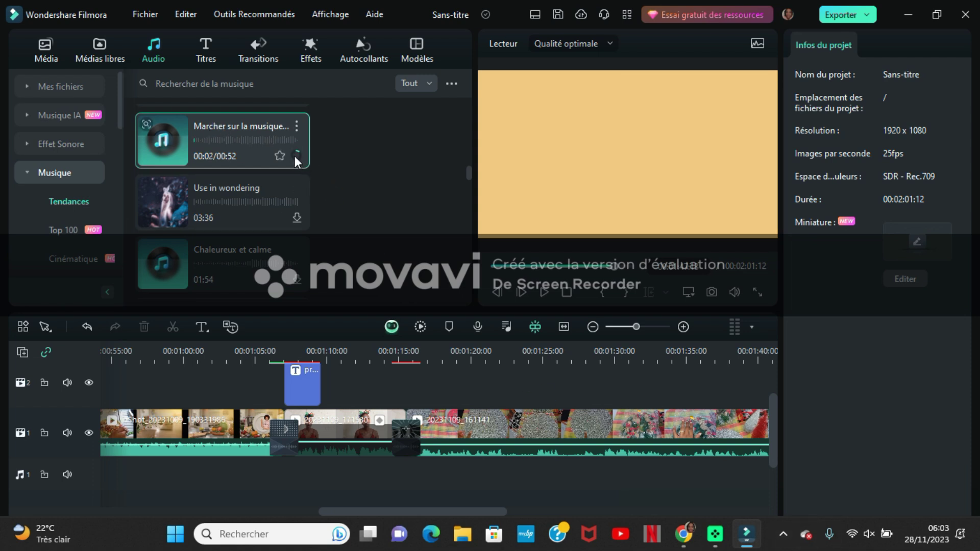
left_click(297, 217)
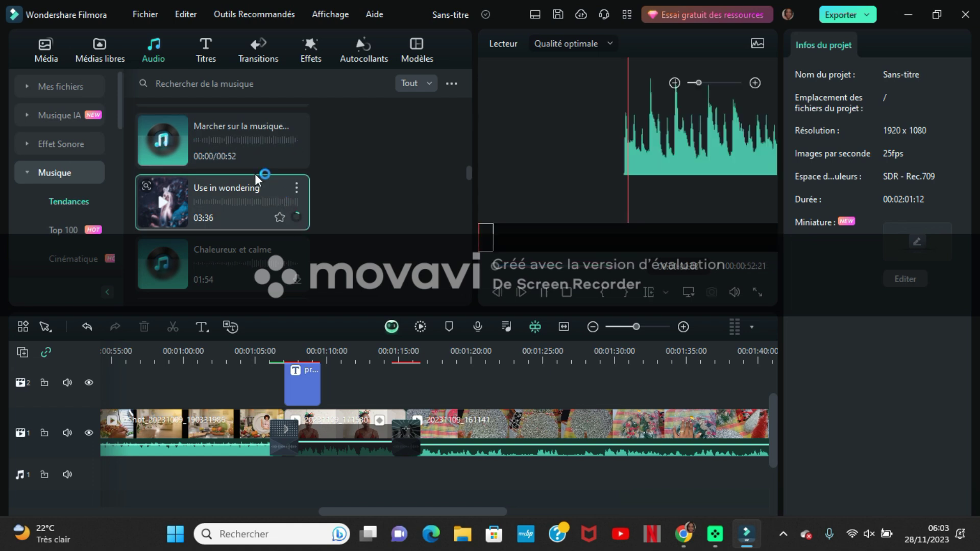
mouse_move(220, 138)
left_mouse_down()
mouse_move(285, 477)
mouse_move(318, 471)
mouse_move(320, 482)
left_mouse_up()
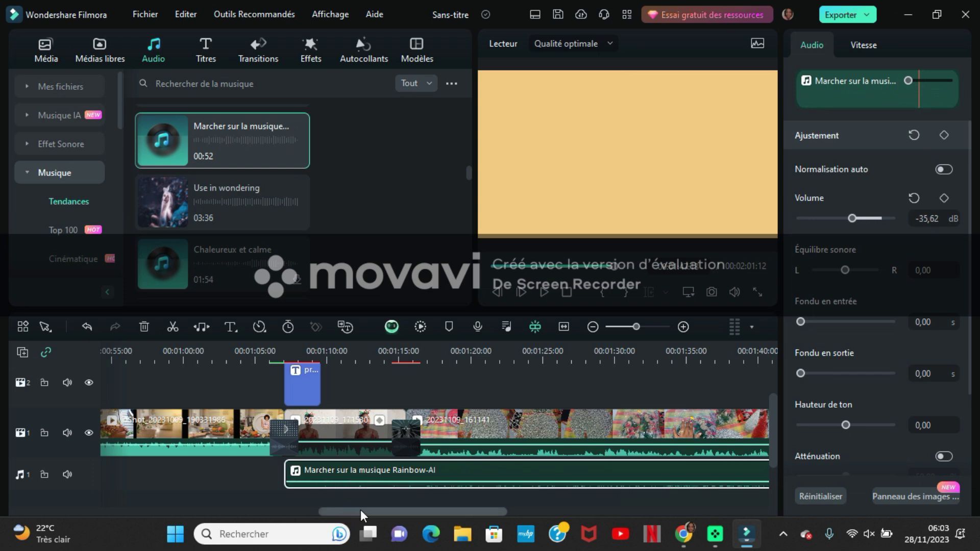
Step: Split the music where the 20231109_161141 clip begins and set the second part's volume to 0.19 dB
left_click(413, 361)
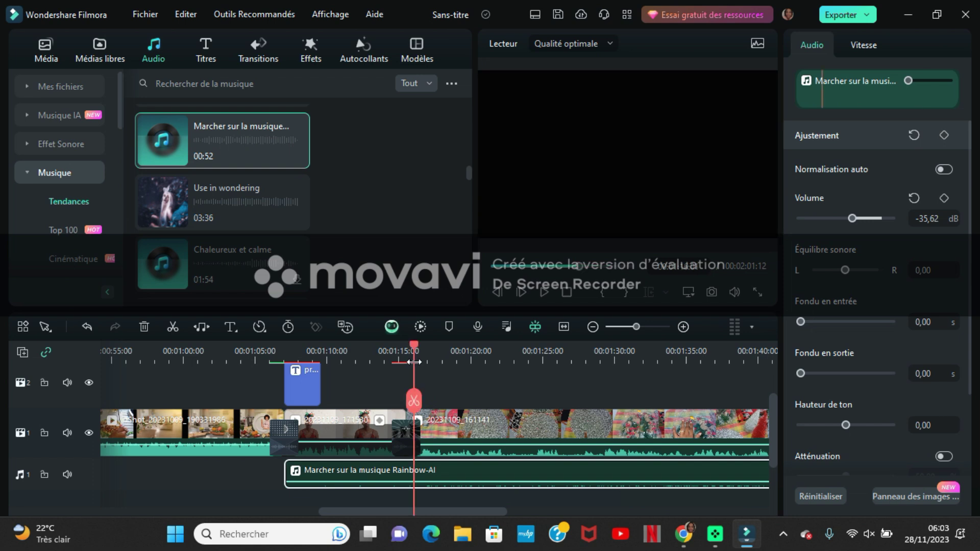
left_click(414, 401)
left_click(460, 484)
left_click_drag(464, 480, 465, 474)
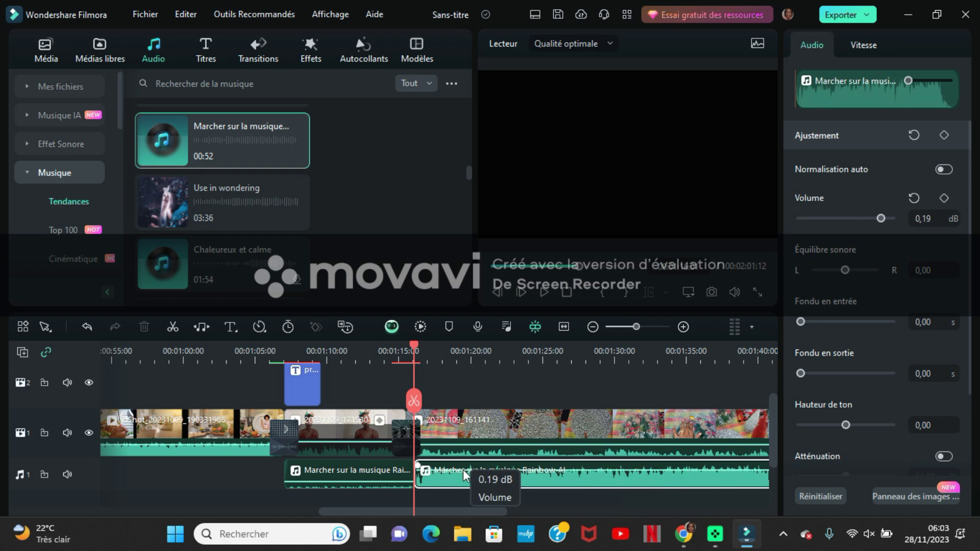
Step: Mute the sound of the 20231109_161141 clip with Sourdine
right_click(490, 415)
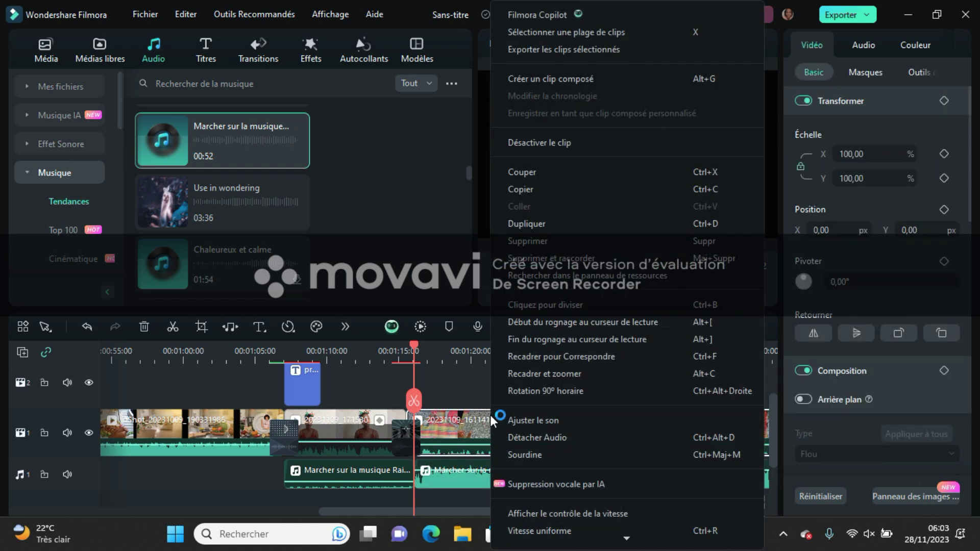
left_click(509, 453)
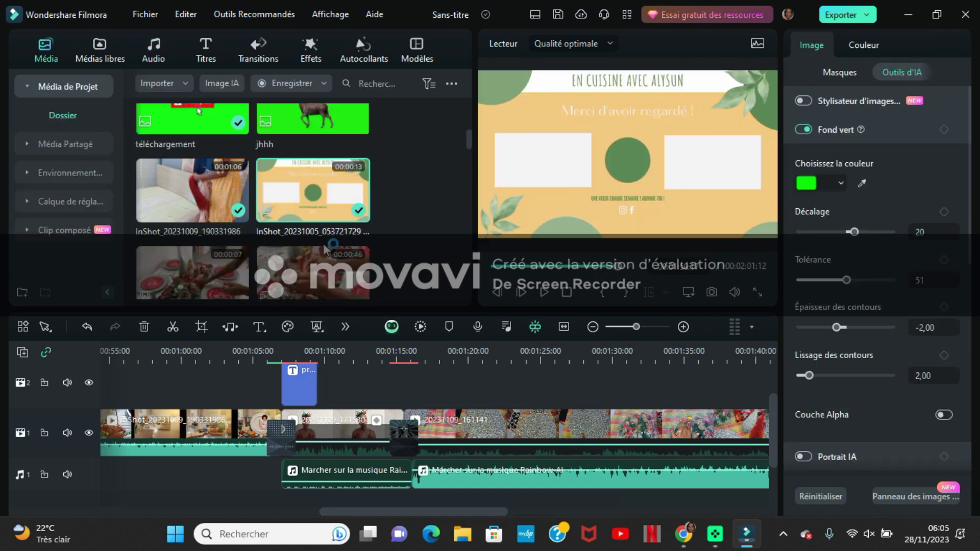
Step: Add the trending "SUSCRIBIRSE" social media sticker to track 2 at about 1:10, after the "présentation" title, and play it back
left_click(360, 50)
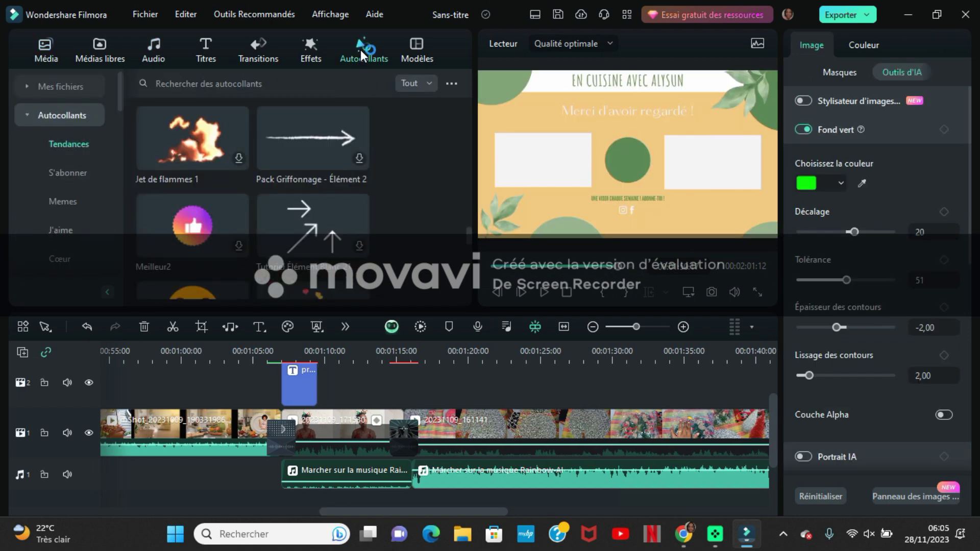
left_click(69, 172)
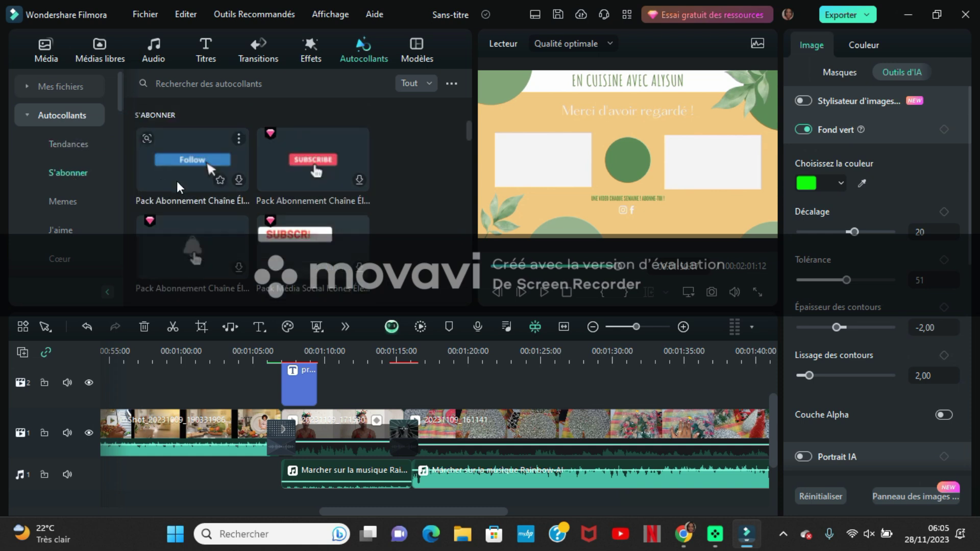
scroll(461, 134, "up", 5)
scroll(465, 126, "up", 1)
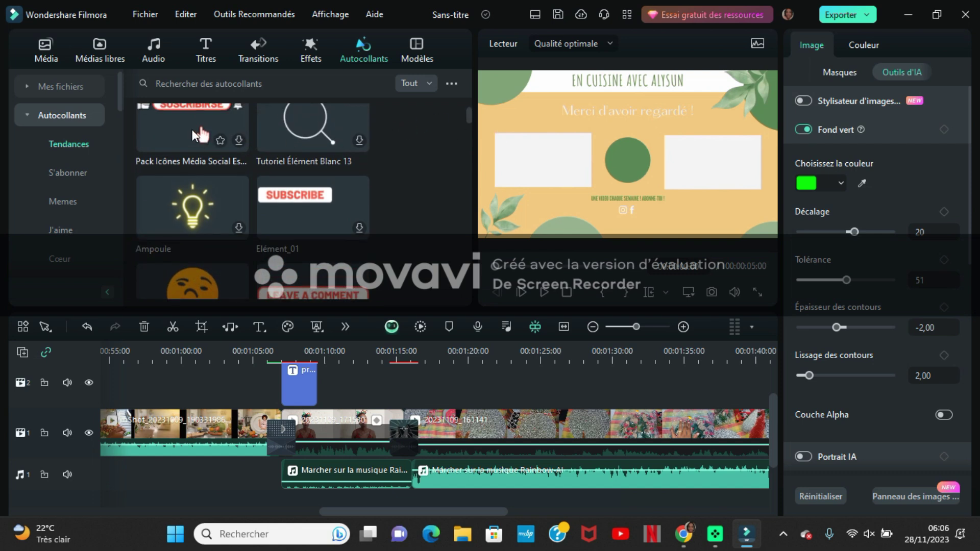
left_click_drag(193, 132, 329, 428)
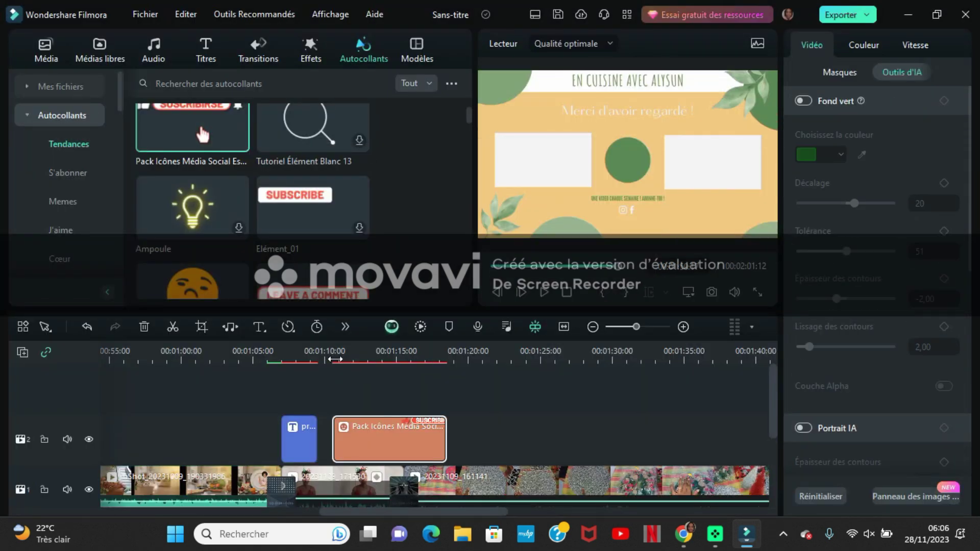
left_click(335, 360)
key("space")
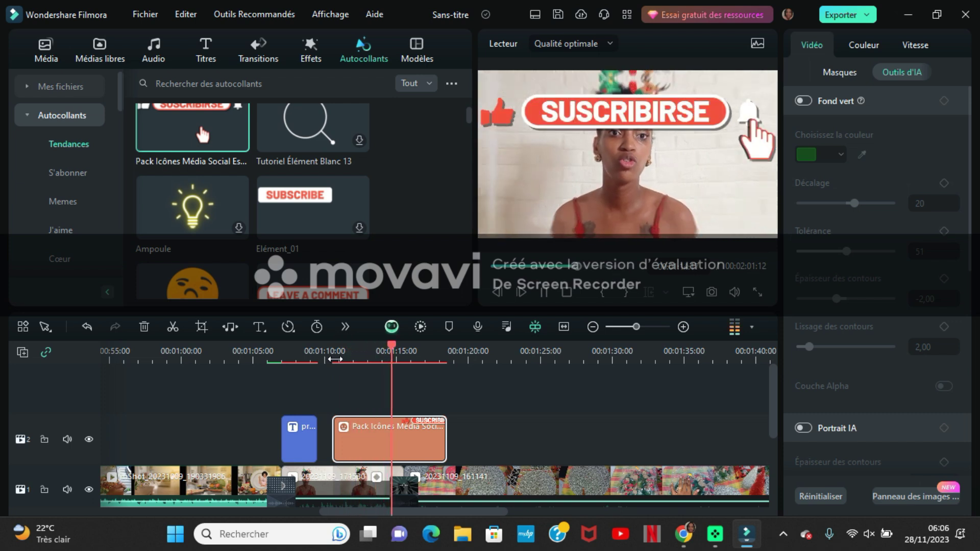
Step: Shrink the "SUSCRIBIRSE" sticker, move it to the lower-left corner of the video frame, and play back the result
key("space")
left_click_drag(565, 127, 556, 200)
left_click_drag(481, 155, 611, 211)
left_click_drag(672, 228, 542, 223)
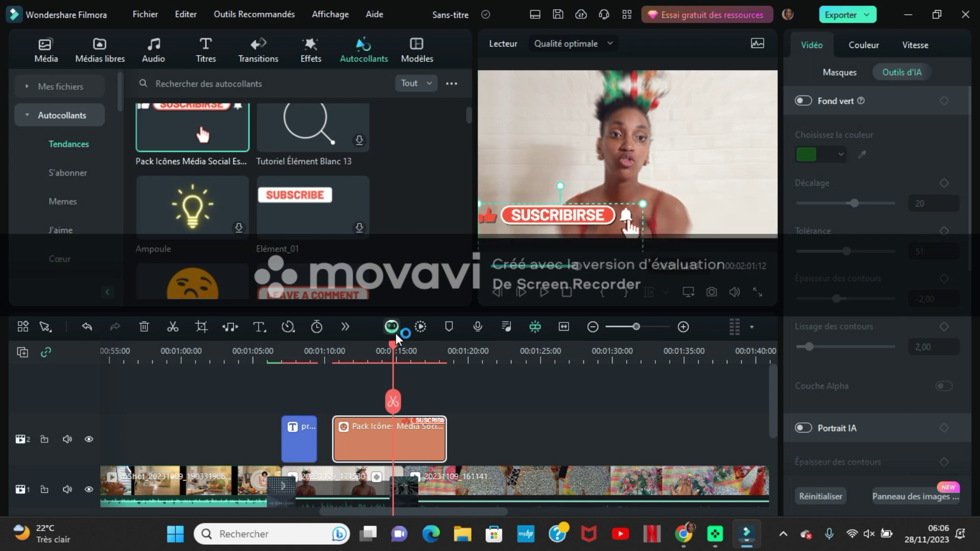
left_click(320, 356)
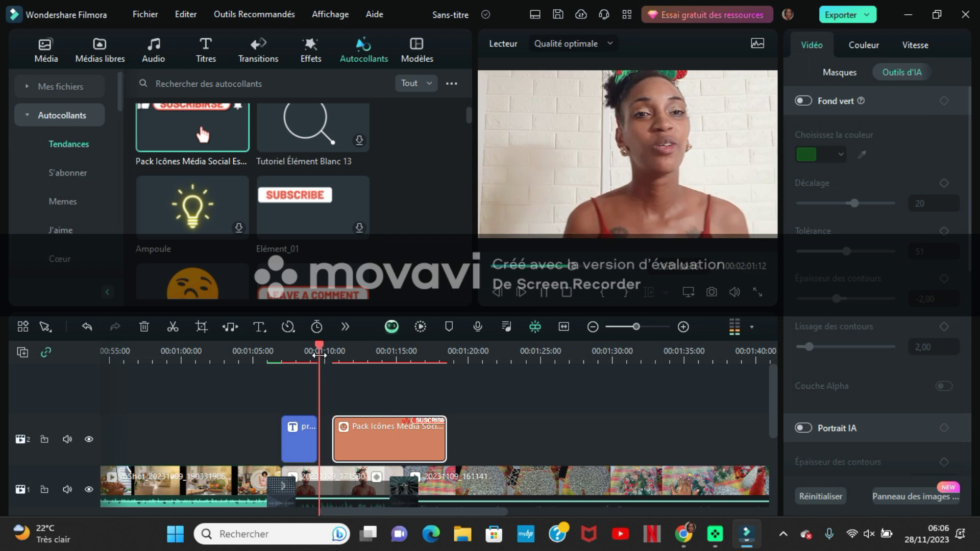
key("space")
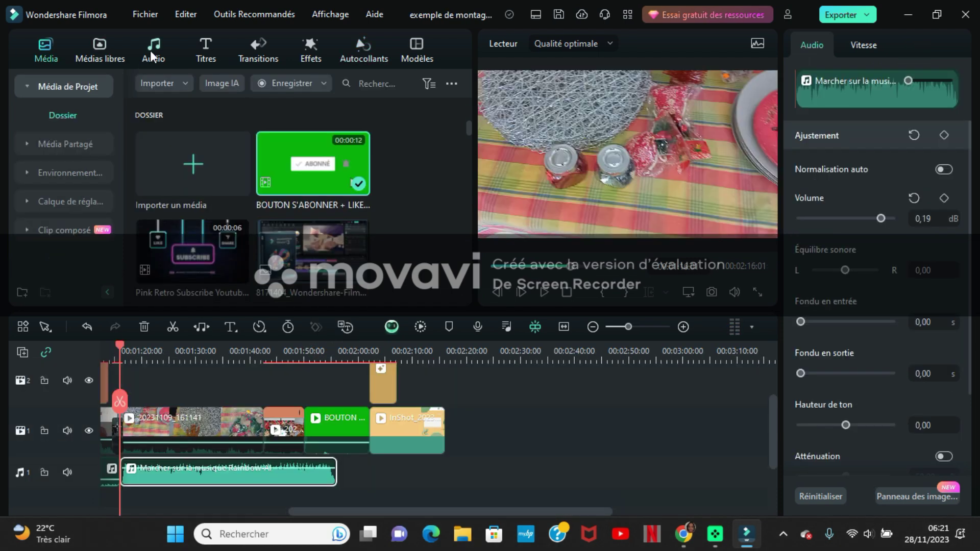
Step: Add the music "Sensation Estivale" right after the Rainbow-AI music and split it at the end of the final InShot clip
left_click(150, 50)
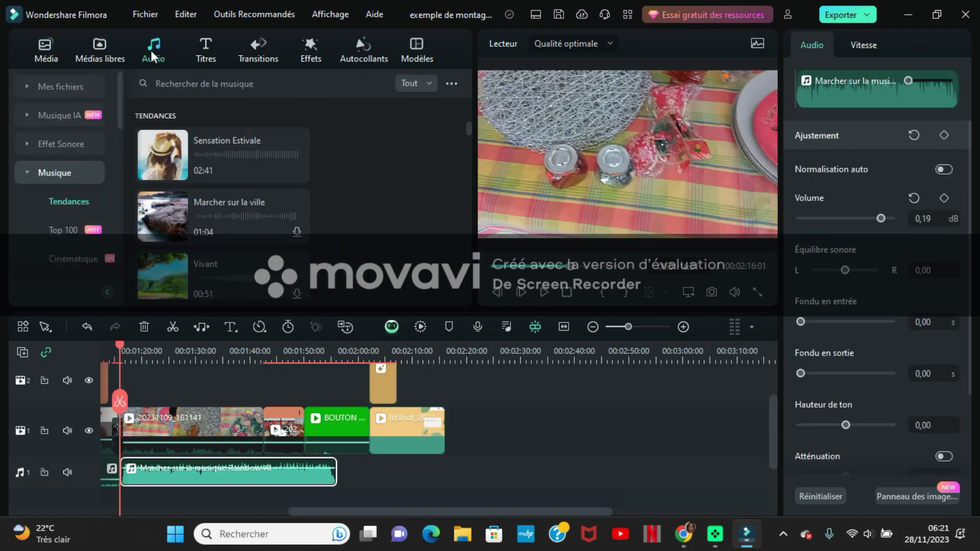
left_click_drag(236, 146, 335, 472)
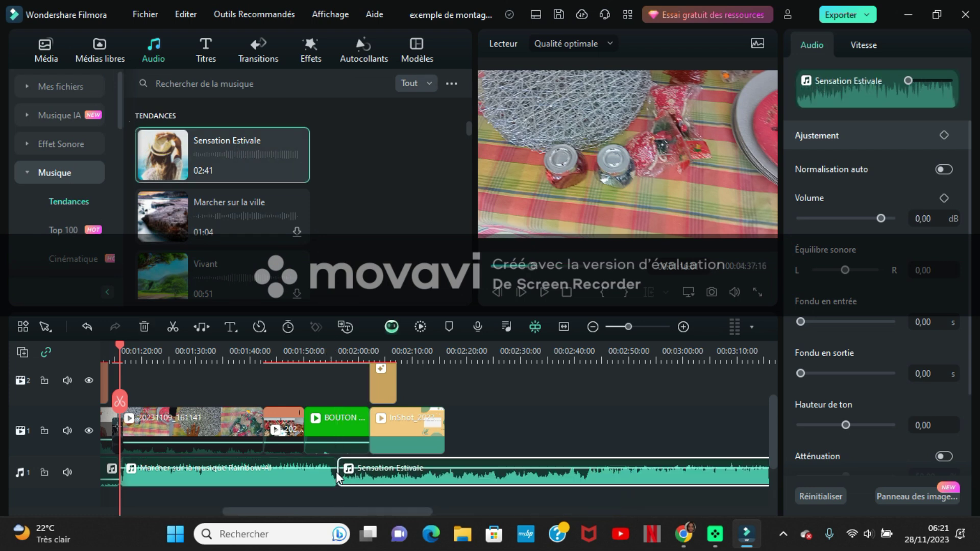
left_click(447, 357)
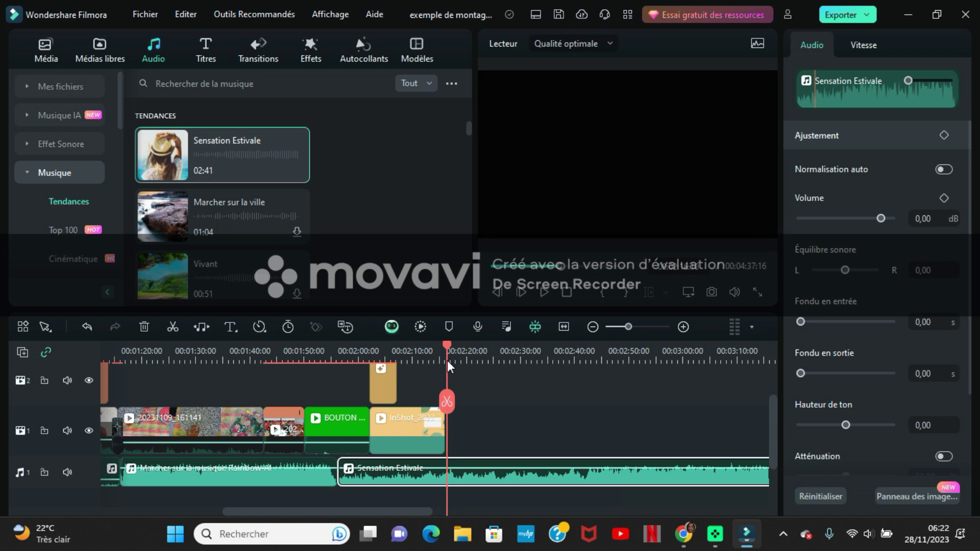
left_click_drag(446, 349, 443, 348)
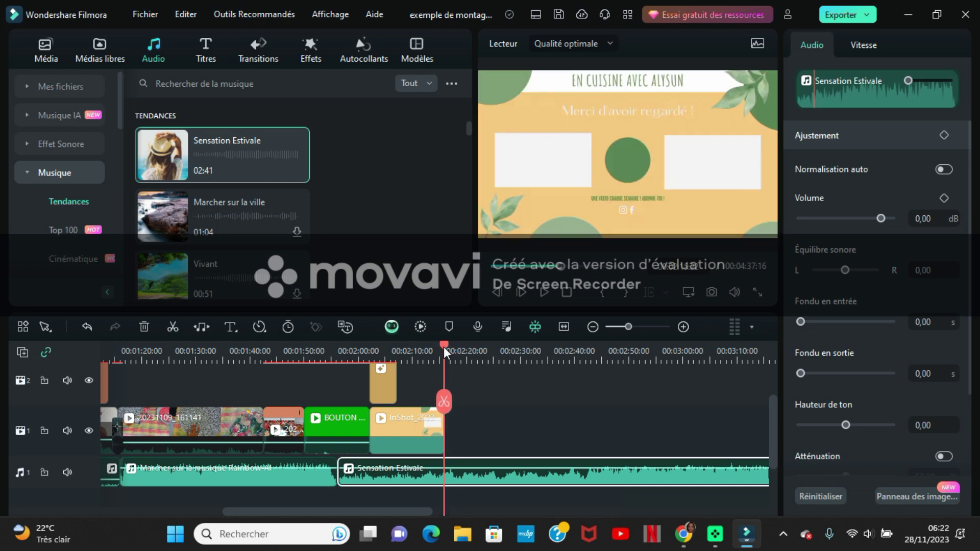
left_click(443, 404)
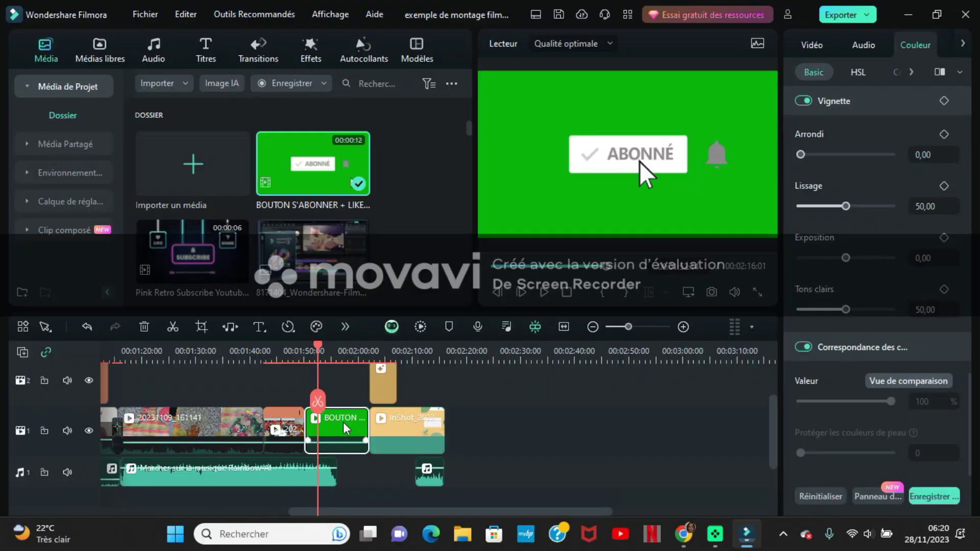
Step: Apply the Fond vert AI compositing tool to the BOUTON S'ABONNER clip and play it back
left_click(345, 428)
left_click(345, 327)
mouse_move(386, 352)
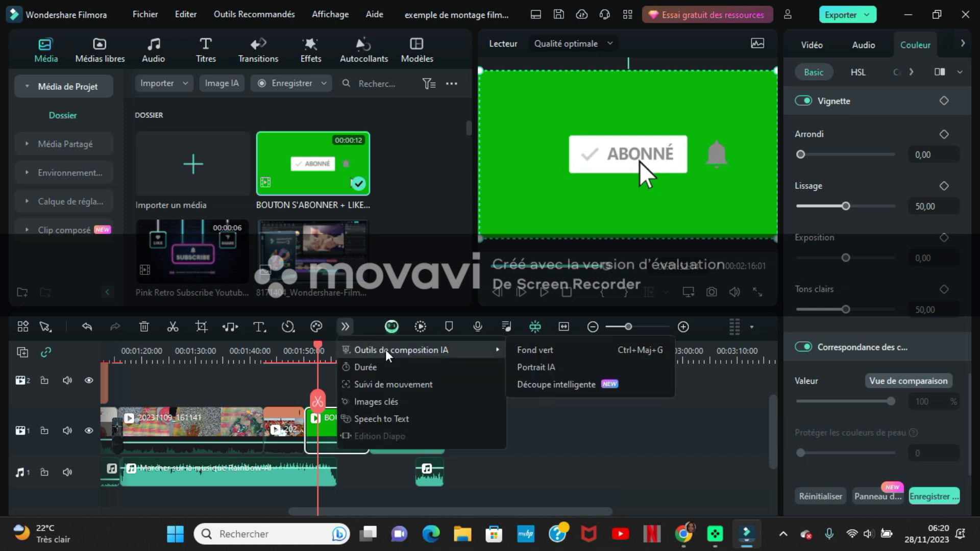
left_click(521, 356)
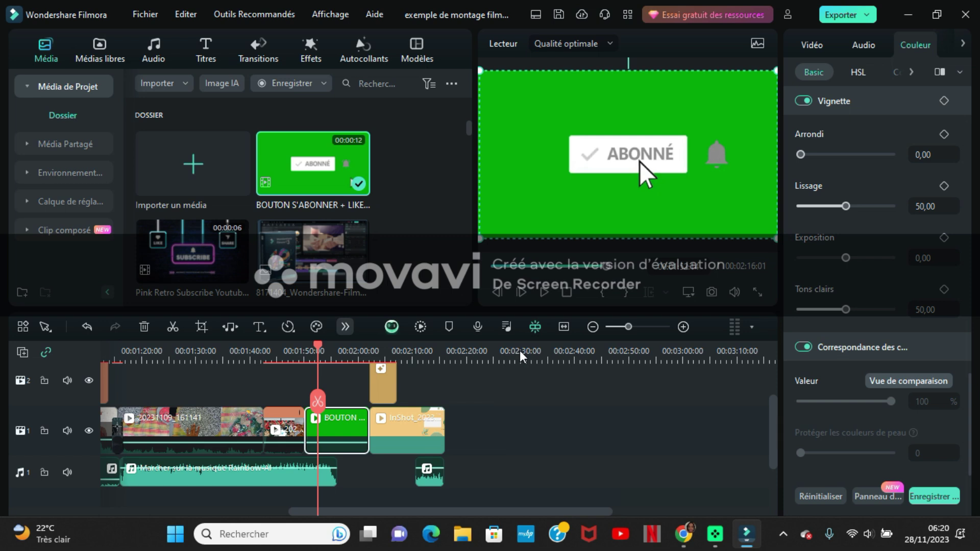
key("space")
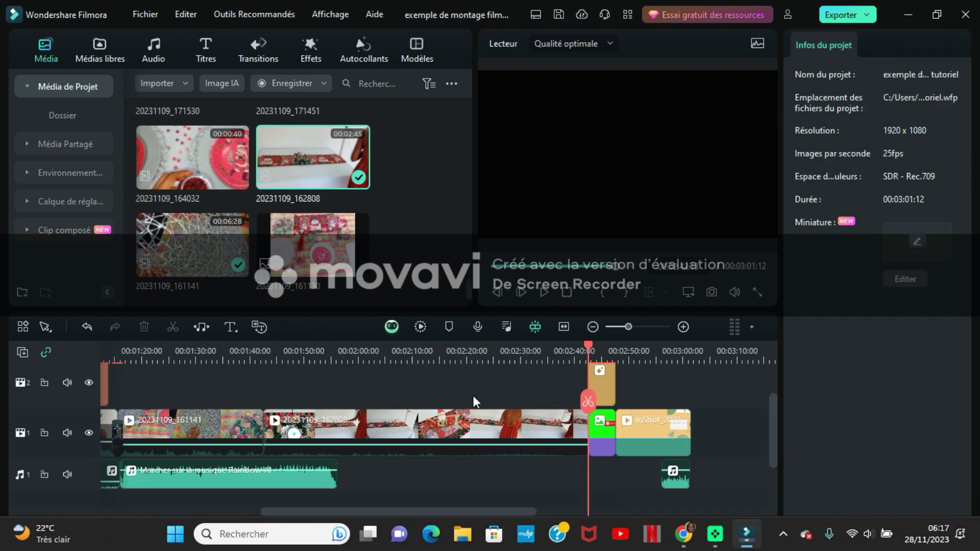
Step: Speed up the 20231109_162808 clip on track 1 to 8x
left_click(448, 425)
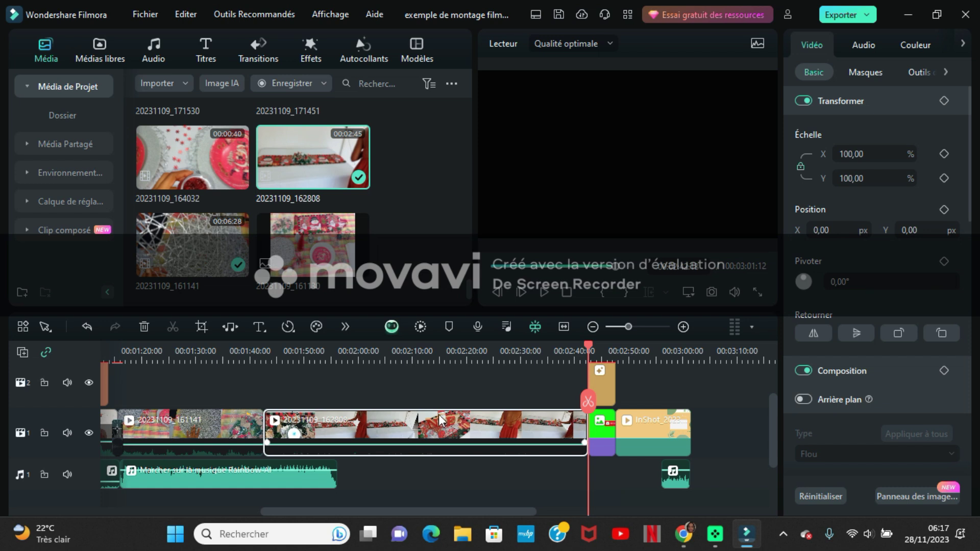
left_click(288, 327)
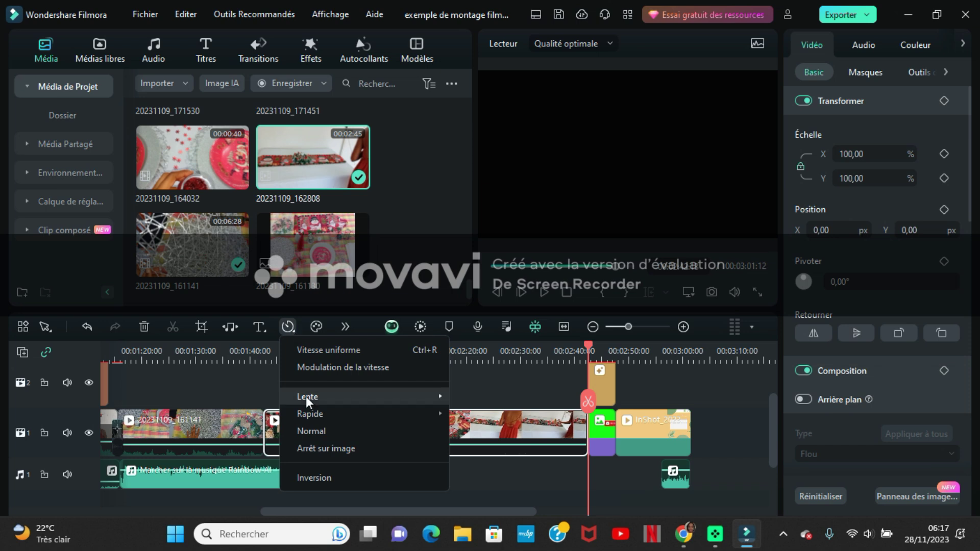
mouse_move(317, 411)
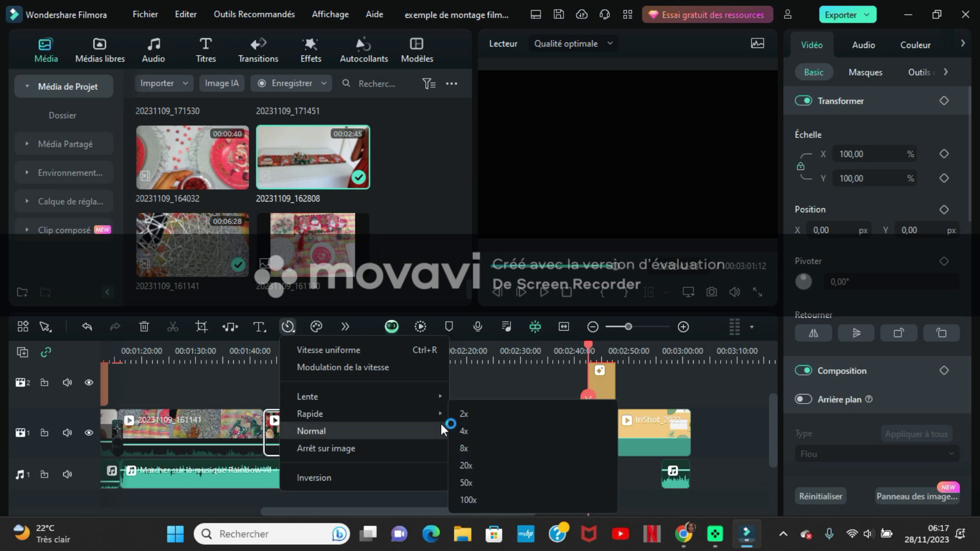
left_click(483, 445)
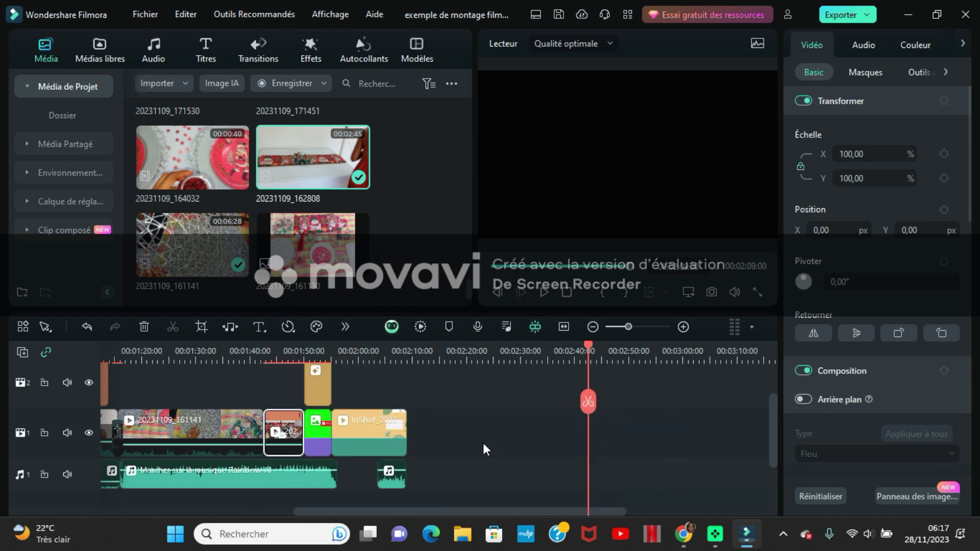
Step: Play back the timeline from just before the sped-up 20231109_162808 clip
left_click(251, 356)
key("space")
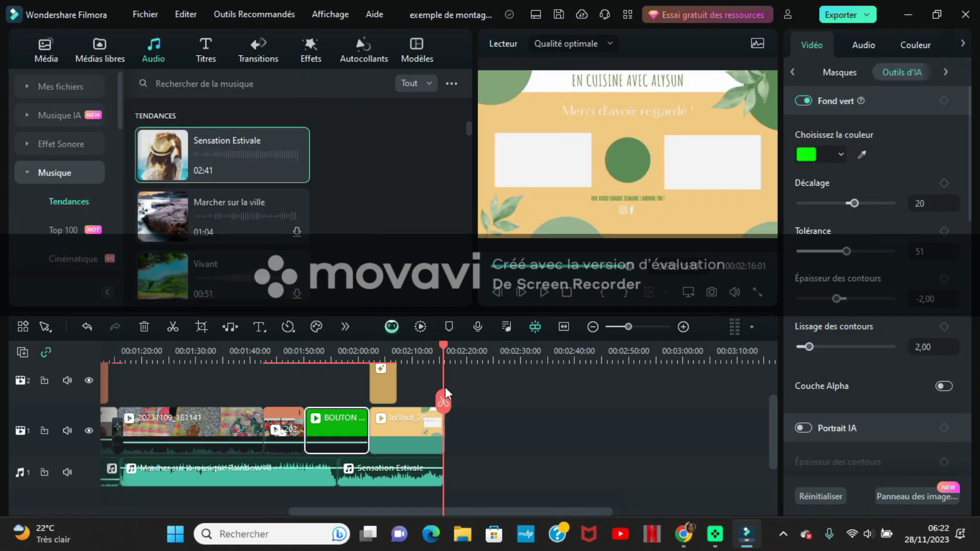
Step: Open the export settings for the project and name the output file "exemple montage filmora 13"
left_click(851, 16)
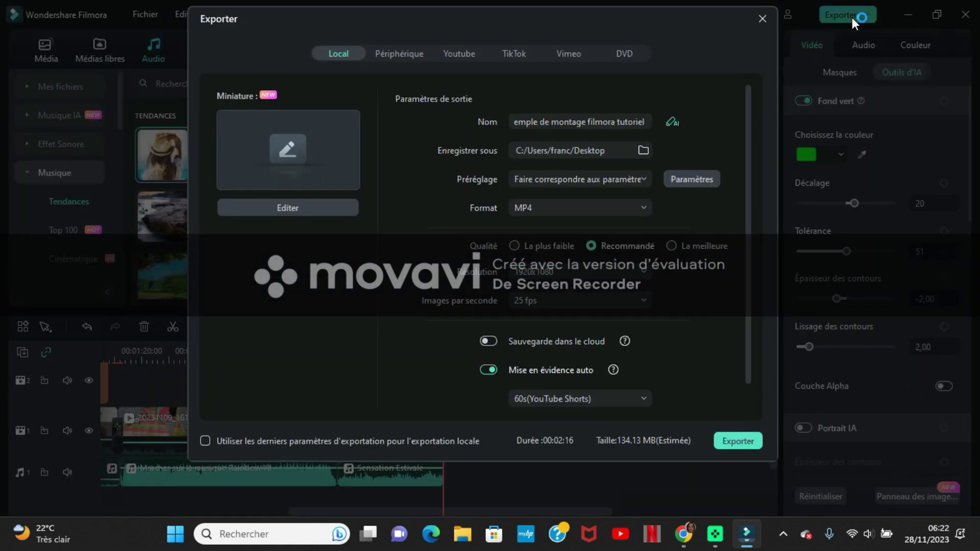
left_click(651, 119)
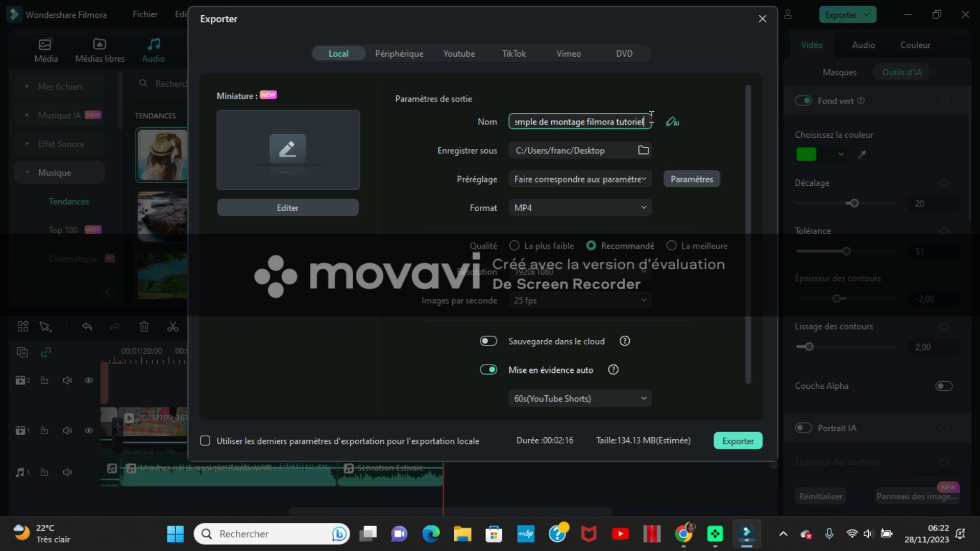
key("BackSpace")
key("BackSpace")
key("BackSpace")
key("BackSpace")
key("BackSpace")
key("BackSpace")
key("BackSpace")
key("BackSpace")
key("BackSpace")
key("BackSpace")
key("BackSpace")
key("BackSpace")
key("BackSpace")
key("BackSpace")
key("BackSpace")
key("BackSpace")
key("BackSpace")
key("BackSpace")
key("BackSpace")
key("BackSpace")
key("BackSpace")
key("BackSpace")
key("BackSpace")
key("BackSpace")
key("BackSpace")
key("BackSpace")
key("BackSpace")
key("BackSpace")
key("BackSpace")
key("BackSpace")
key("BackSpace")
key("BackSpace")
key("BackSpace")
key("BackSpace")
type("e")
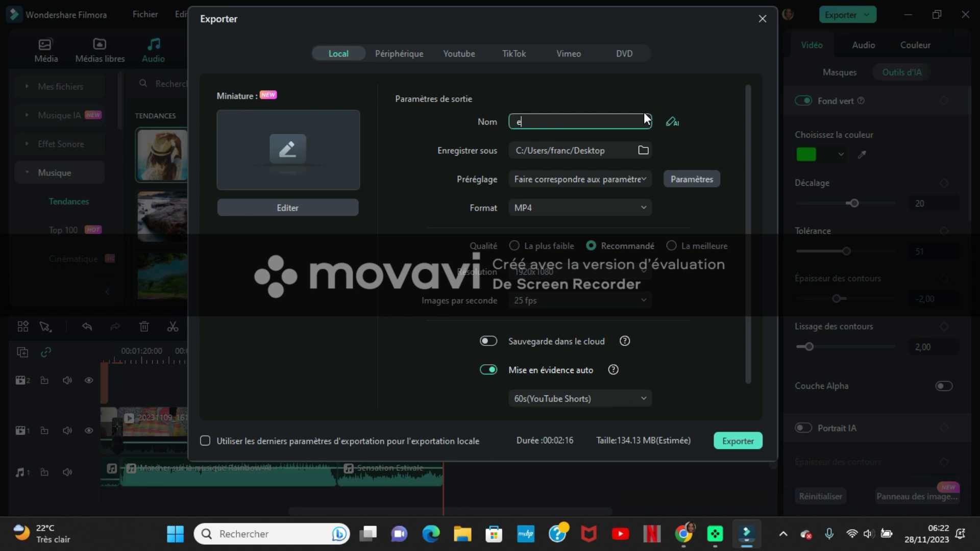
type("xemple montage filmora 13")
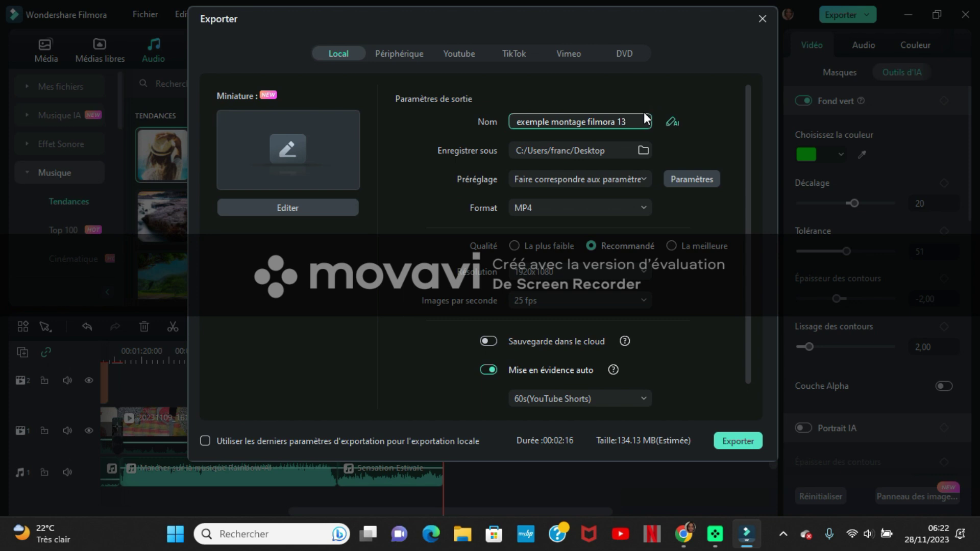
Step: Set the export's save location to the "montage video" folder on the desktop
left_click(643, 151)
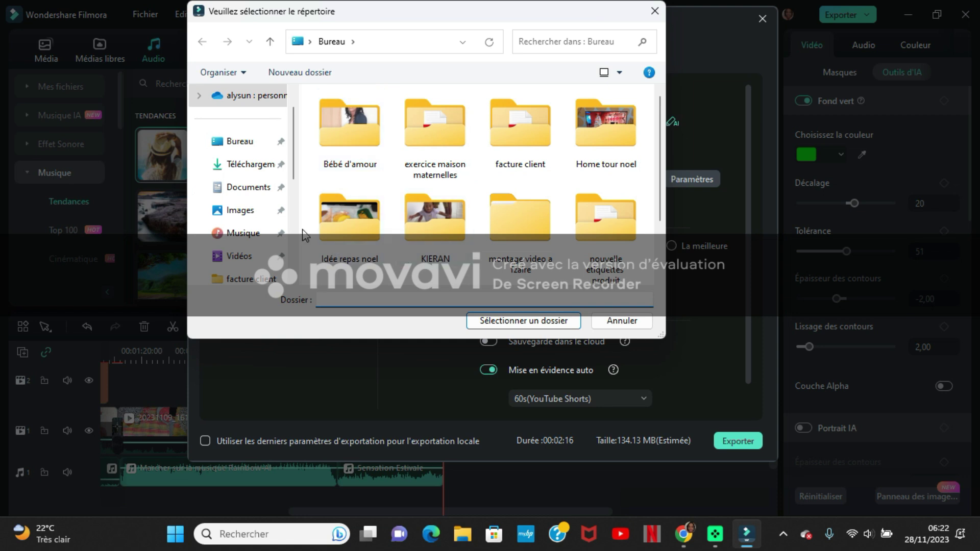
left_click(241, 148)
left_click(515, 321)
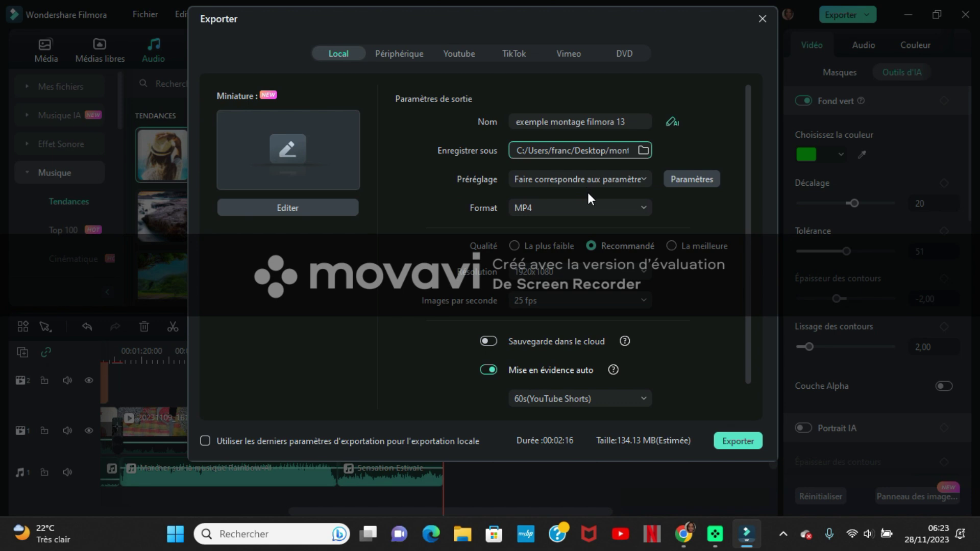
Step: Choose MP4 as the export format and La meilleure as the quality
left_click(587, 206)
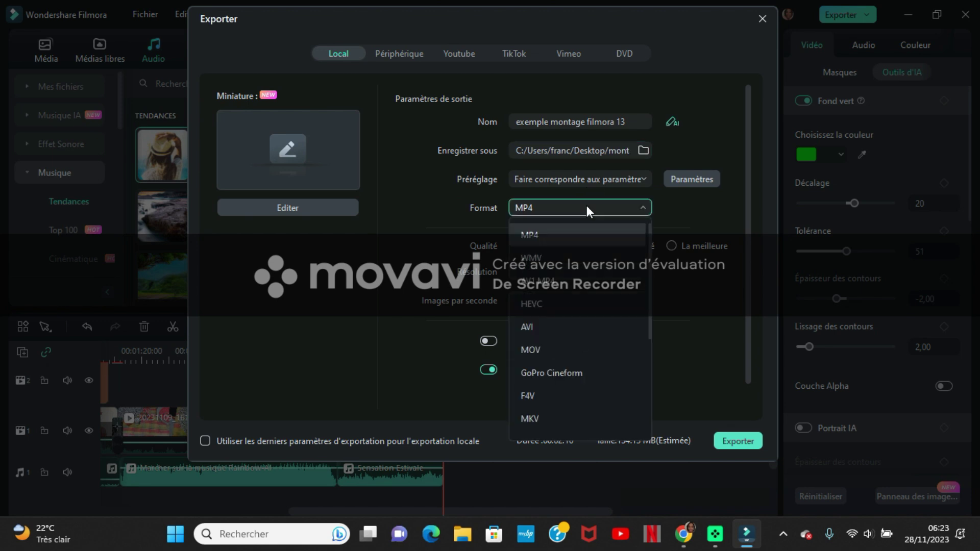
left_click(565, 229)
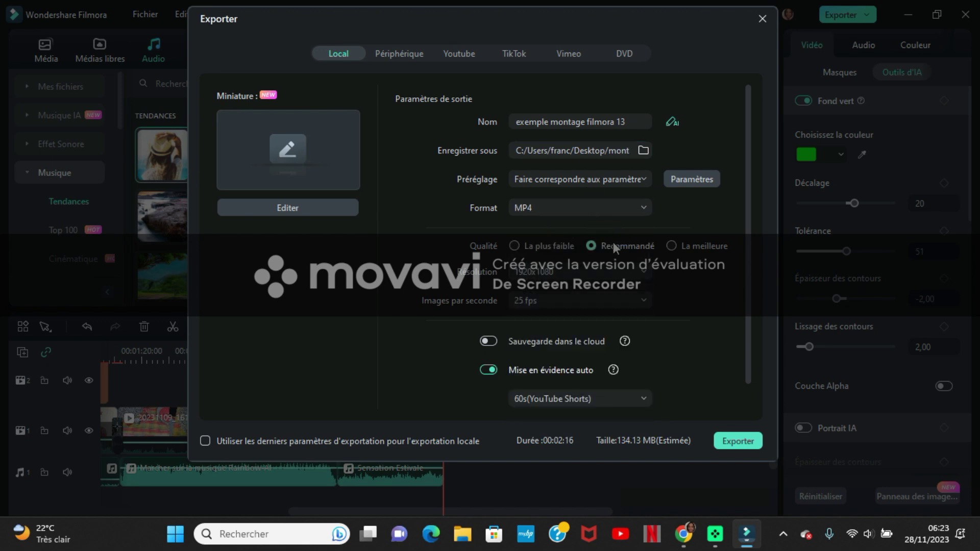
left_click(674, 247)
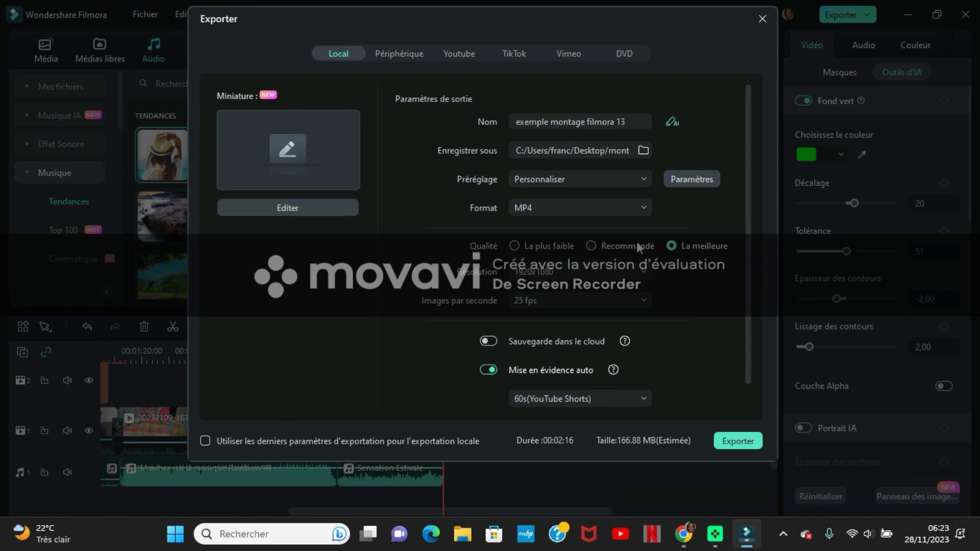
Step: Choose a resolution of 1920x1080 with 25 fps for the output and start the local export
left_click(606, 267)
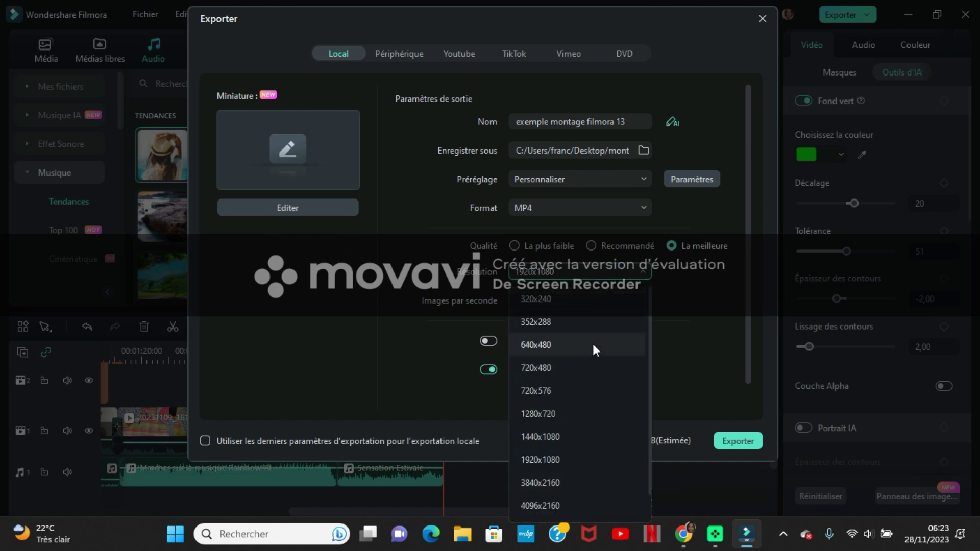
left_click(567, 455)
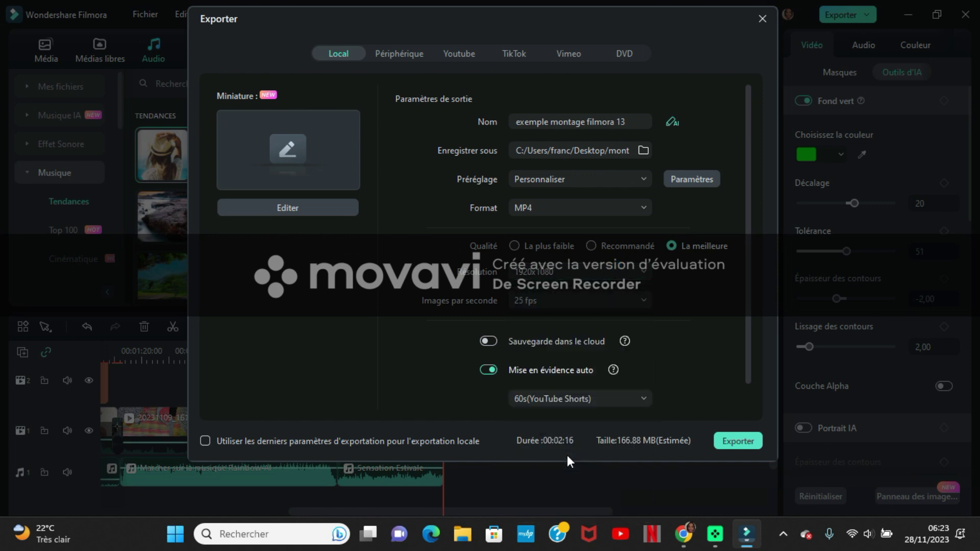
left_click(559, 301)
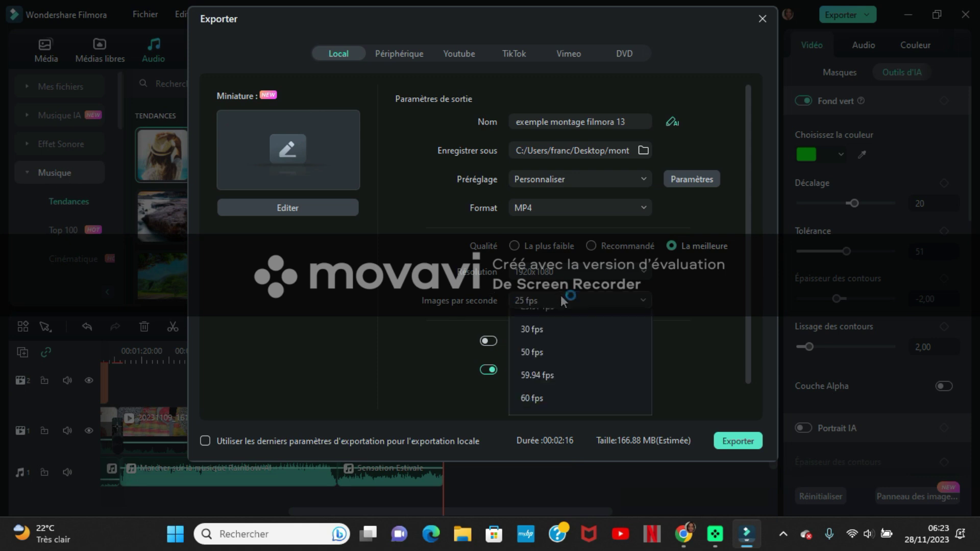
left_click(560, 397)
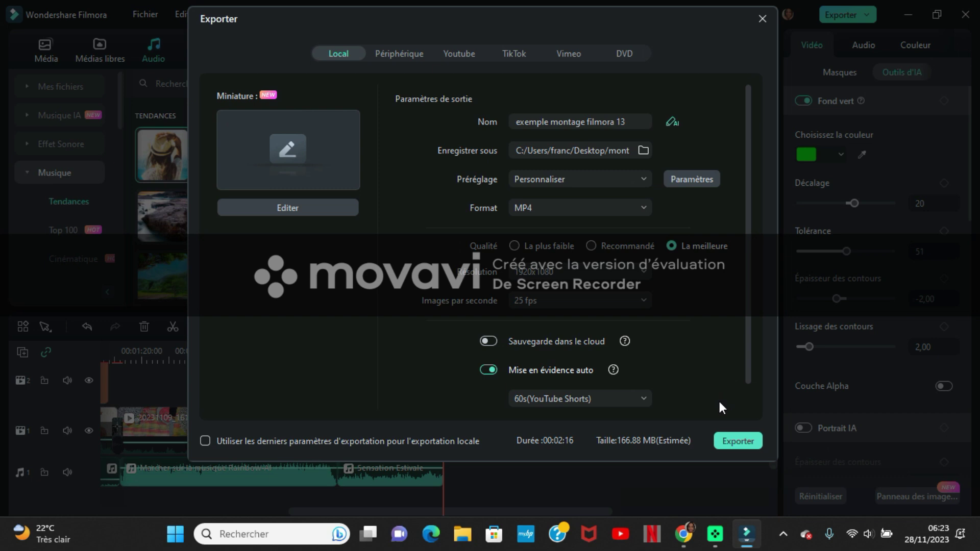
left_click(735, 439)
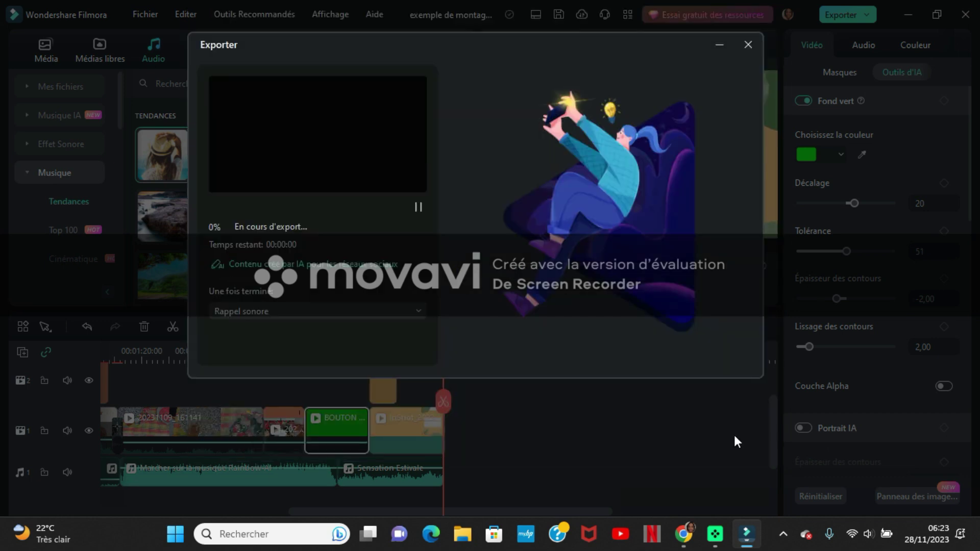